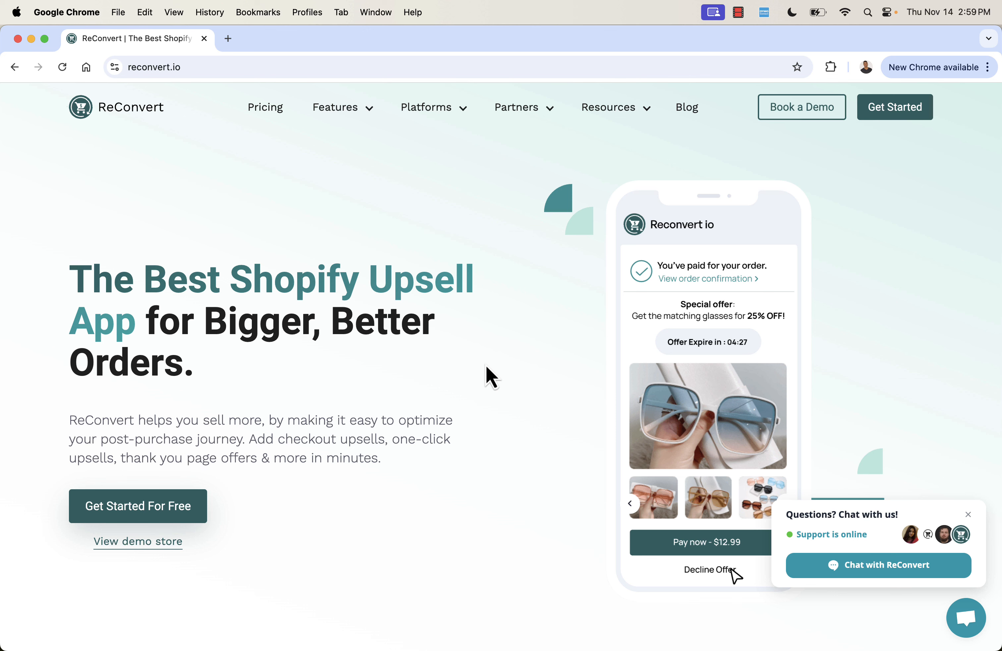
Examine the ReConvert homepage sections on checkout upsells, one-click upsells and thank you page customization.
scroll(486, 366, down, 3)
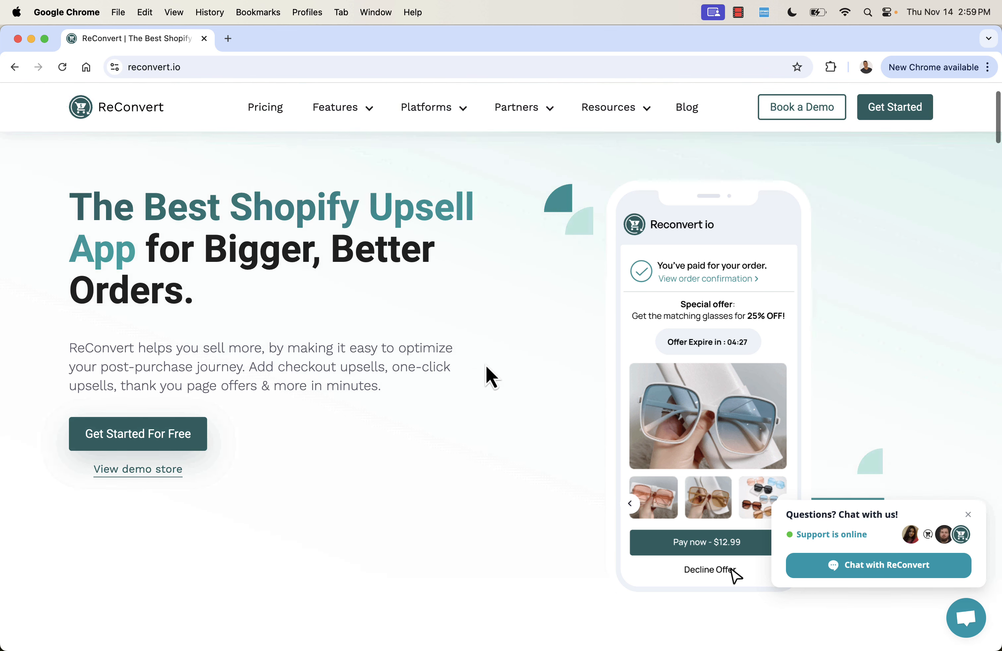
scroll(487, 365, down, 6)
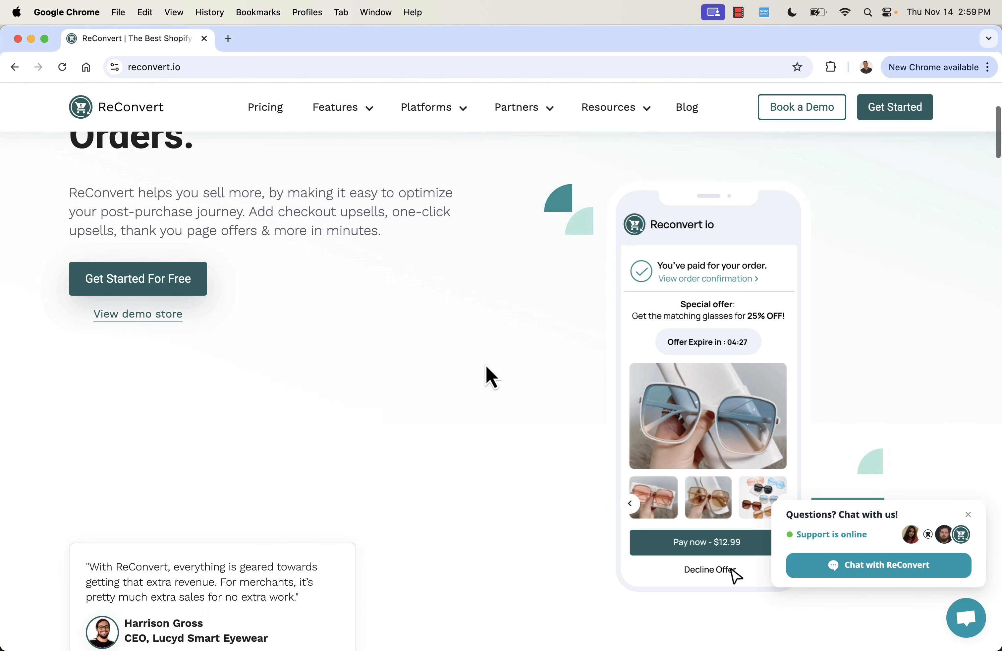
scroll(486, 366, down, 9)
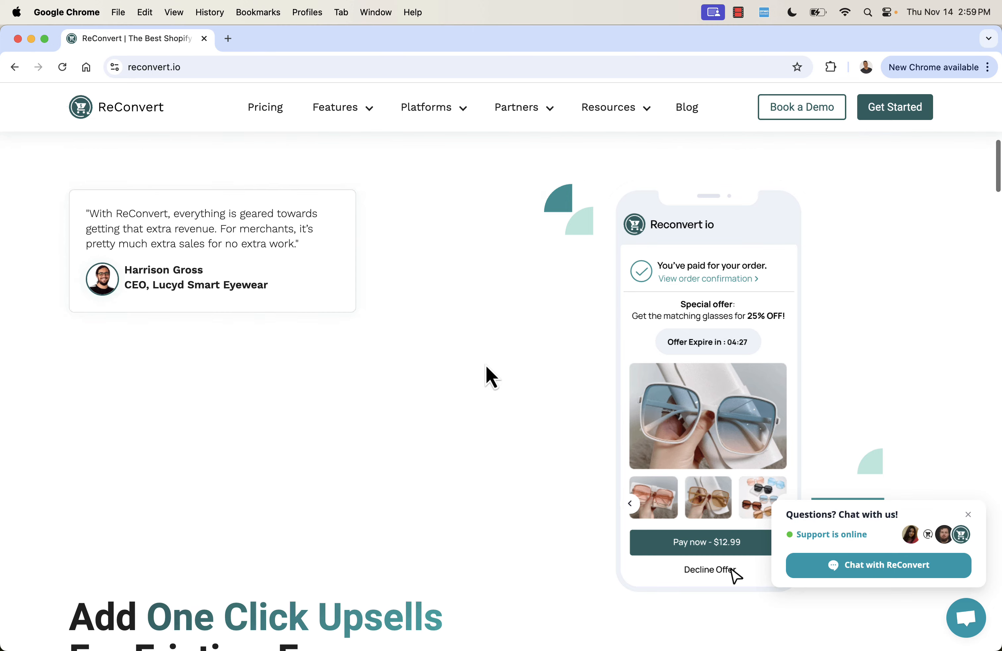
scroll(486, 366, down, 5)
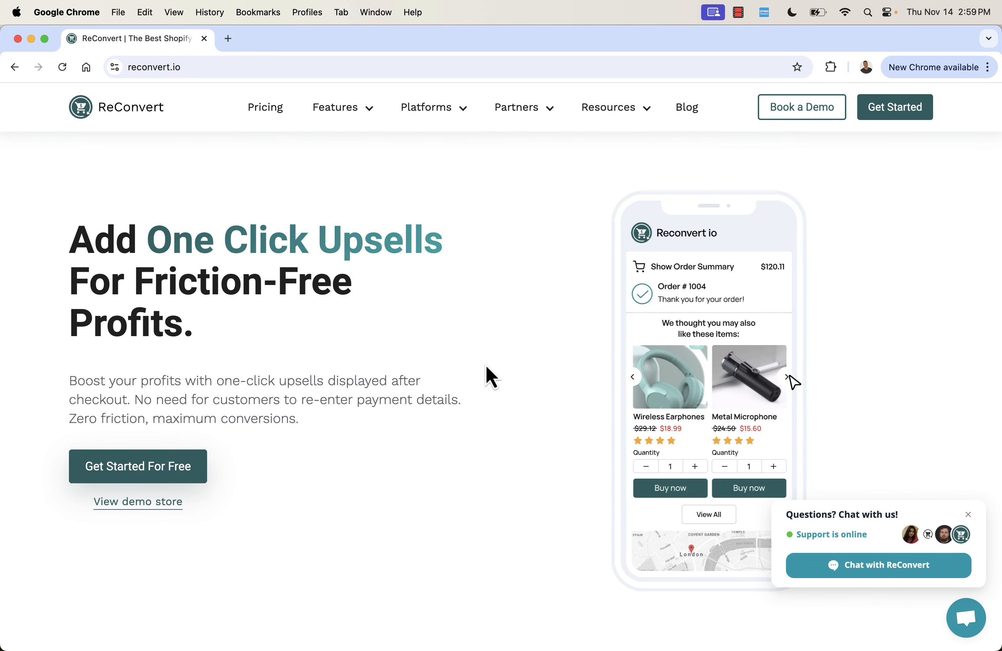
scroll(486, 365, down, 2)
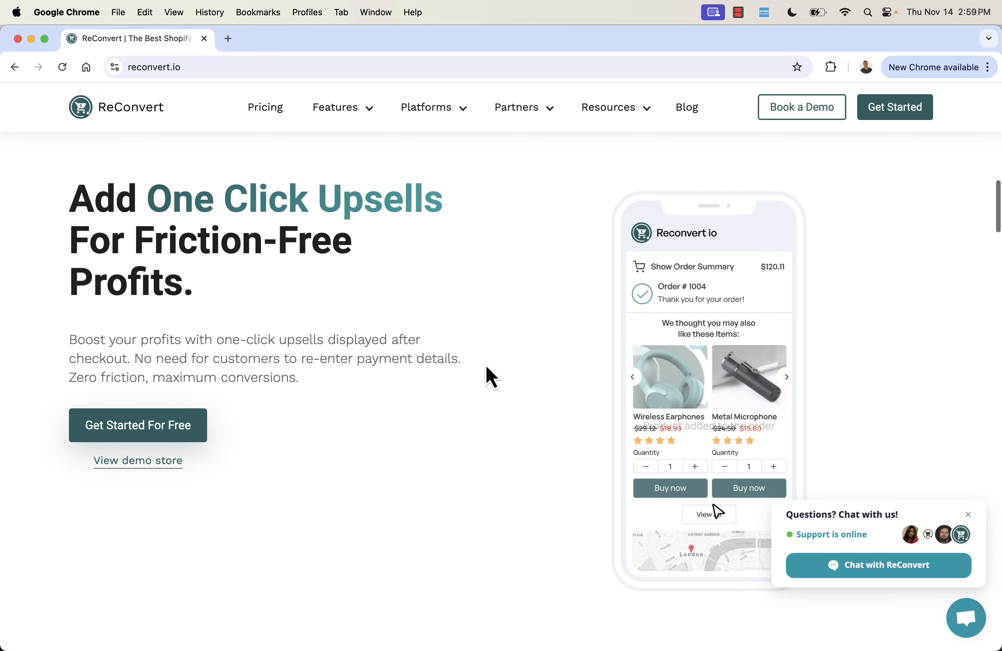
scroll(486, 366, down, 6)
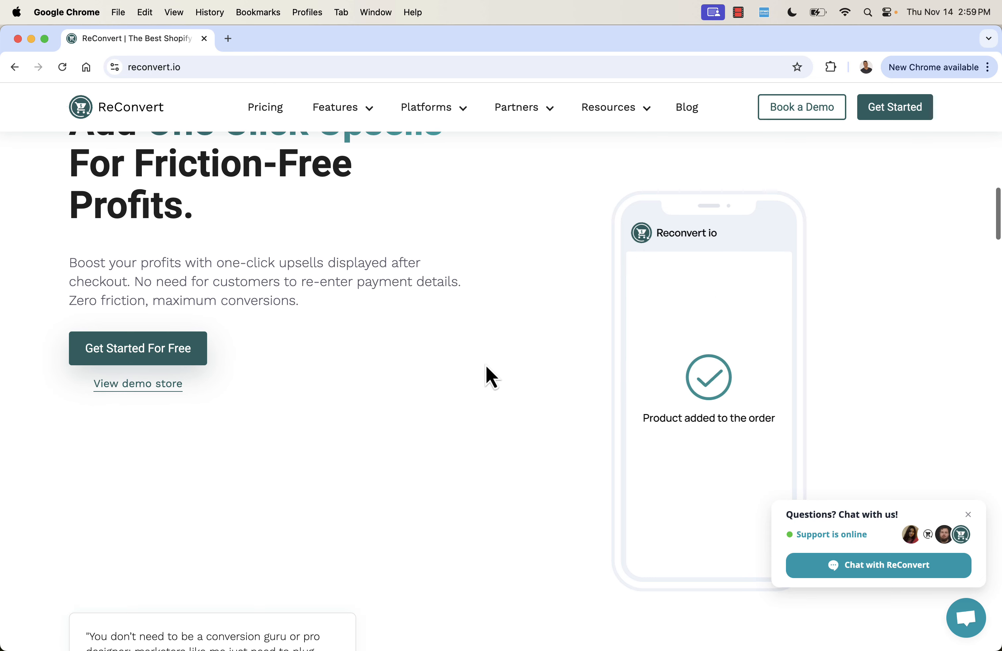
scroll(486, 365, down, 9)
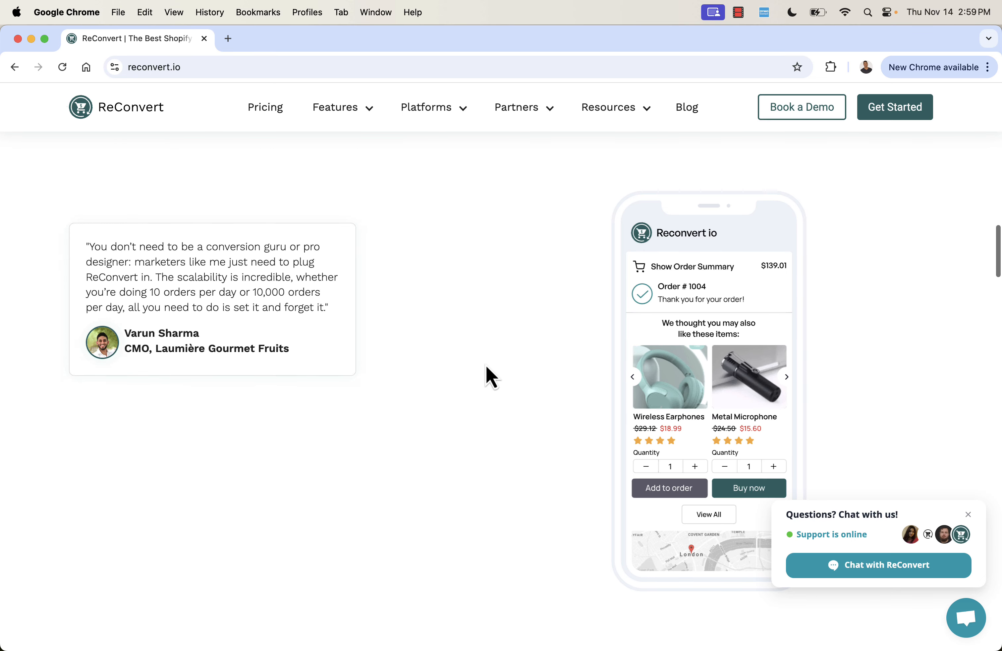
scroll(486, 365, down, 5)
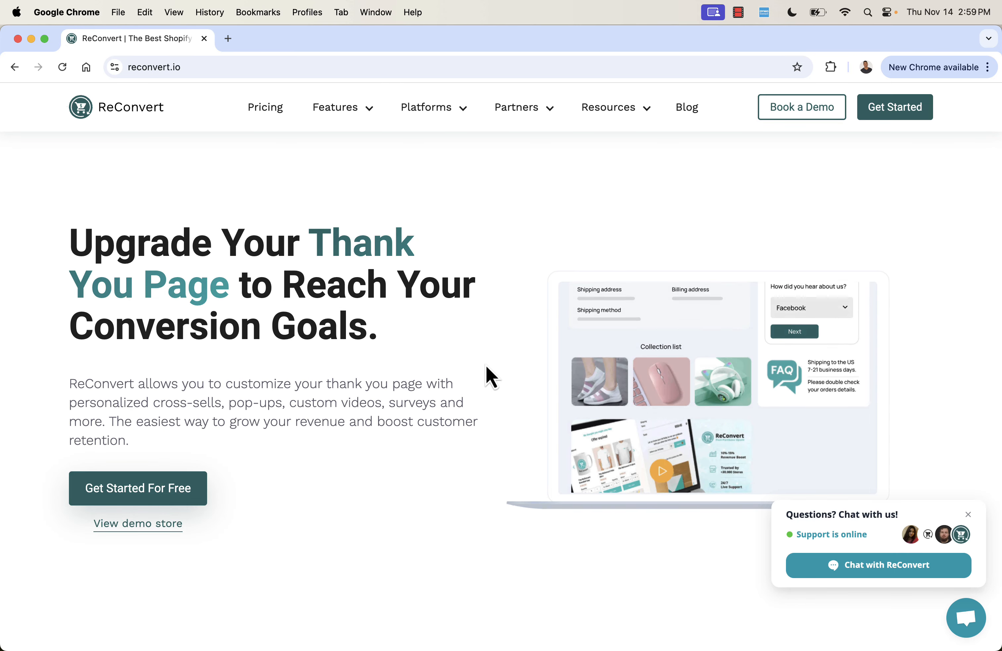
scroll(486, 366, down, 2)
scroll(486, 365, down, 12)
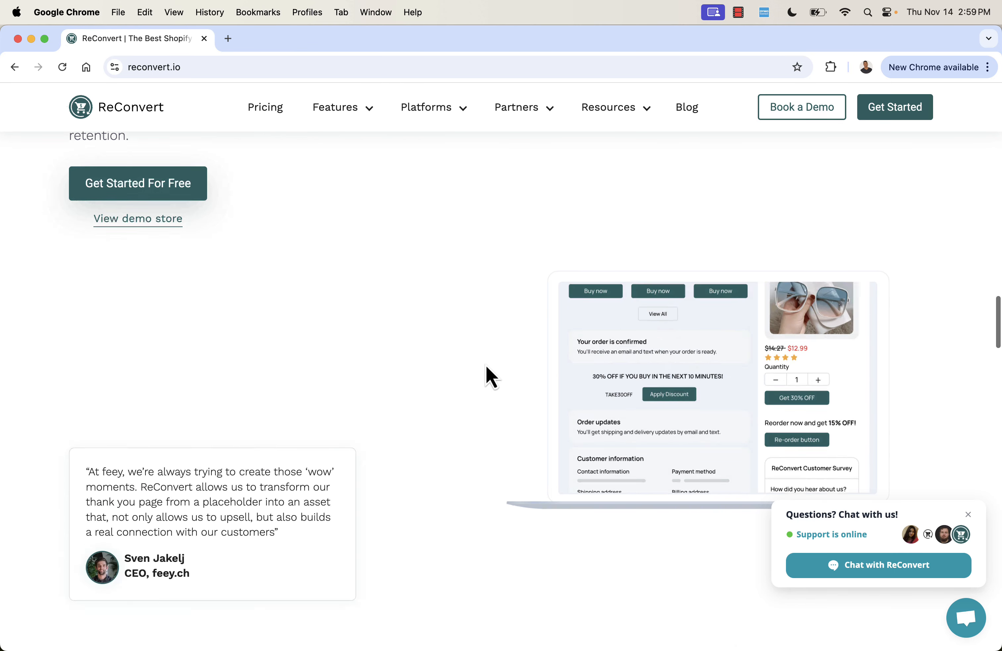
Review the homepage's merchant statistics, customer brands, marketing integrations and pricing sections.
scroll(487, 366, down, 7)
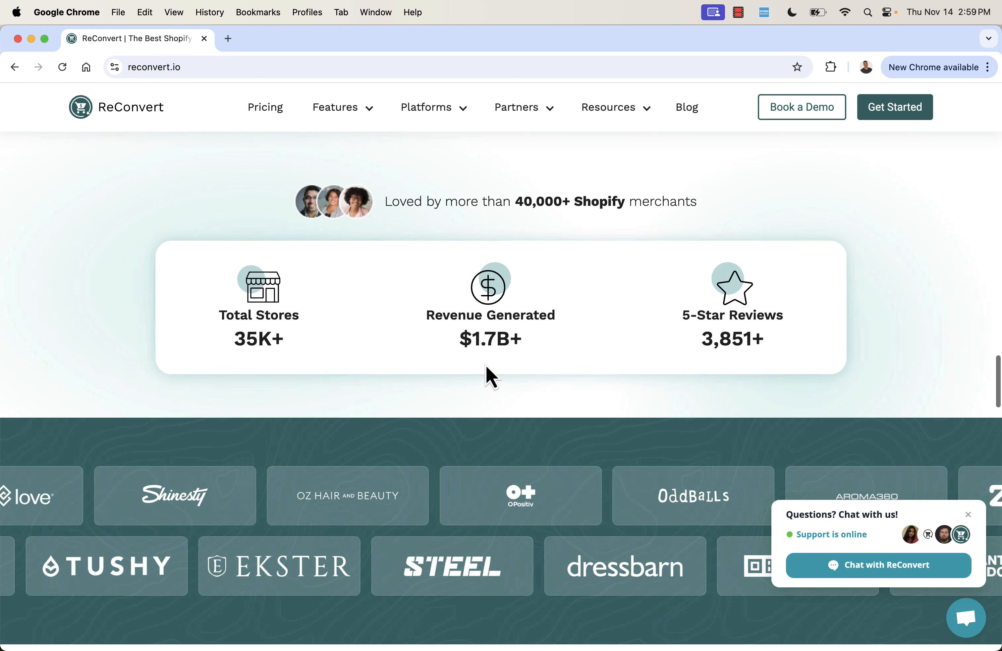
scroll(486, 366, down, 1)
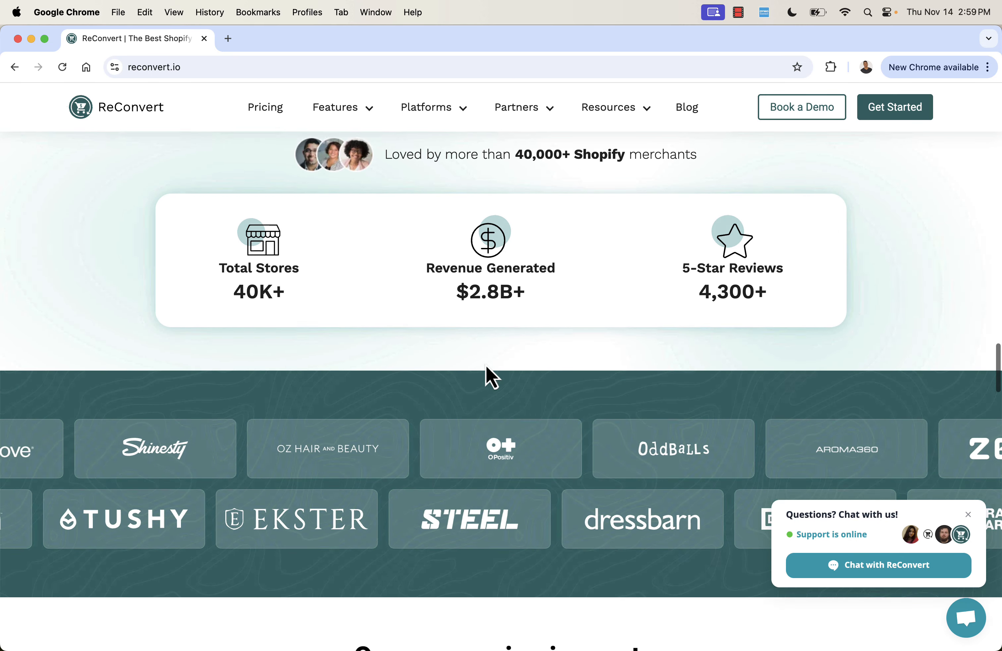
scroll(486, 365, down, 5)
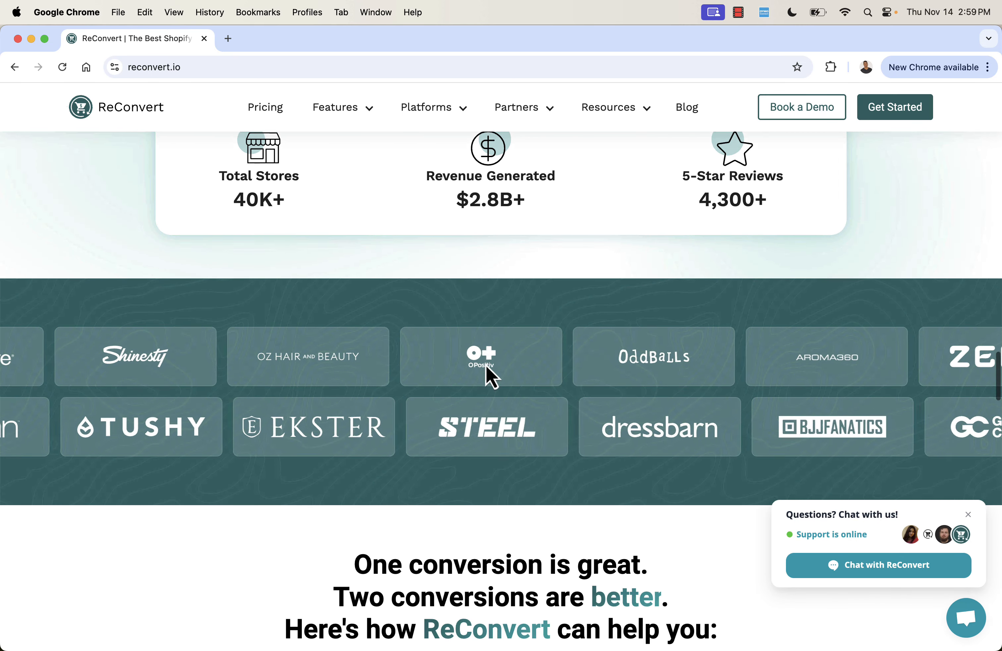
scroll(486, 366, down, 3)
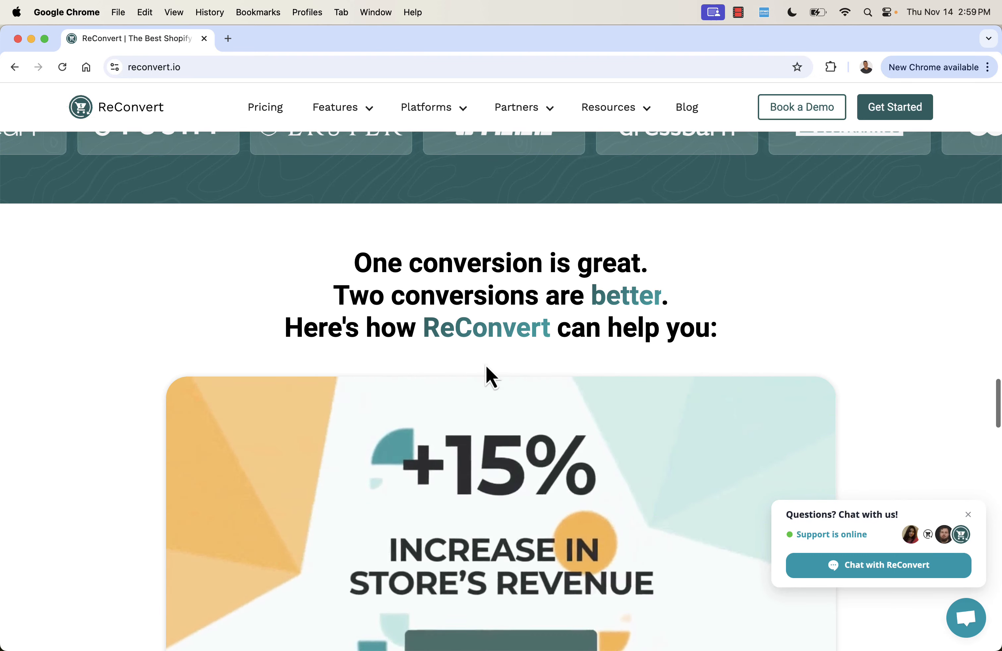
scroll(170, 327, down, 2)
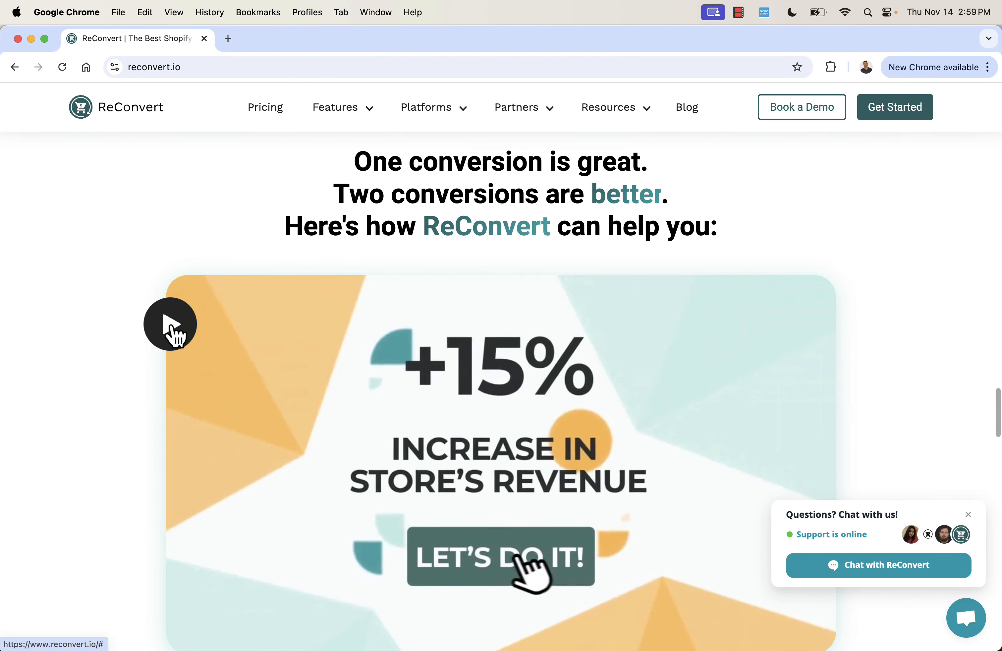
scroll(171, 327, down, 1)
scroll(170, 327, down, 10)
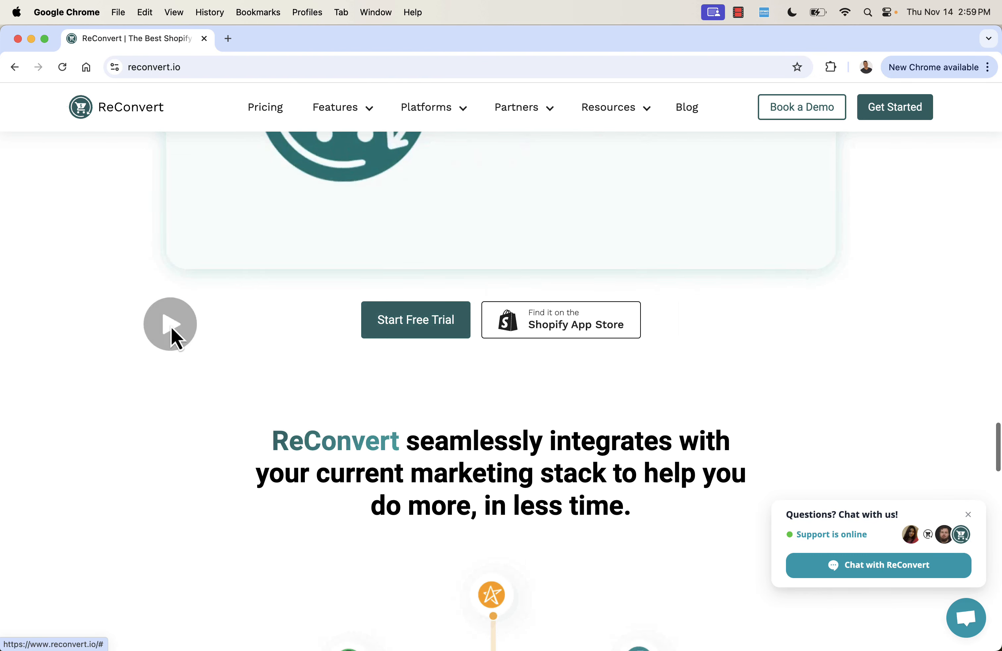
scroll(171, 327, down, 2)
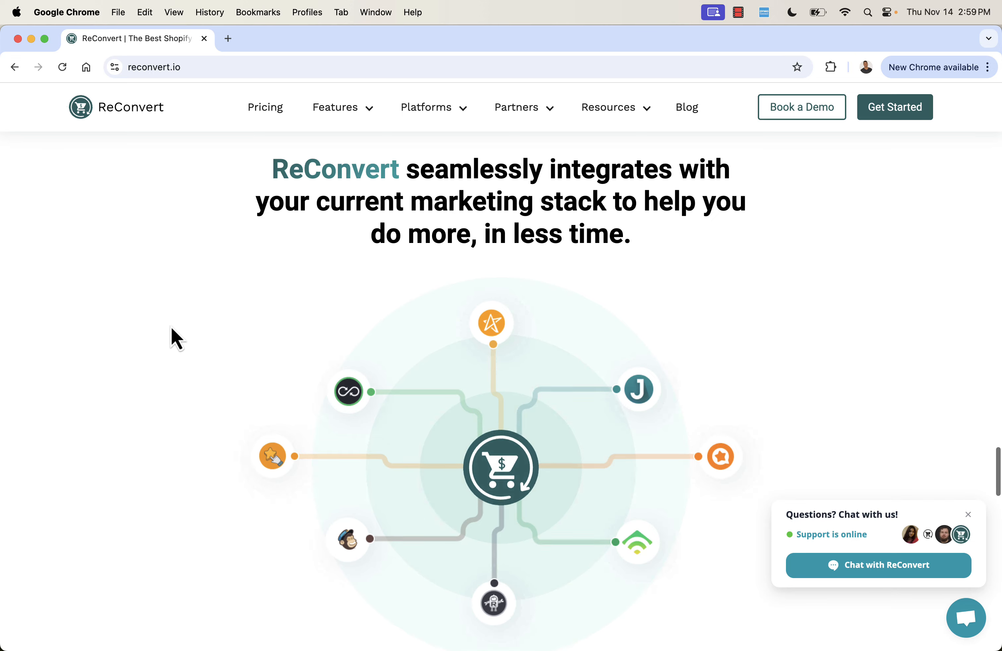
scroll(171, 327, down, 6)
scroll(171, 326, down, 10)
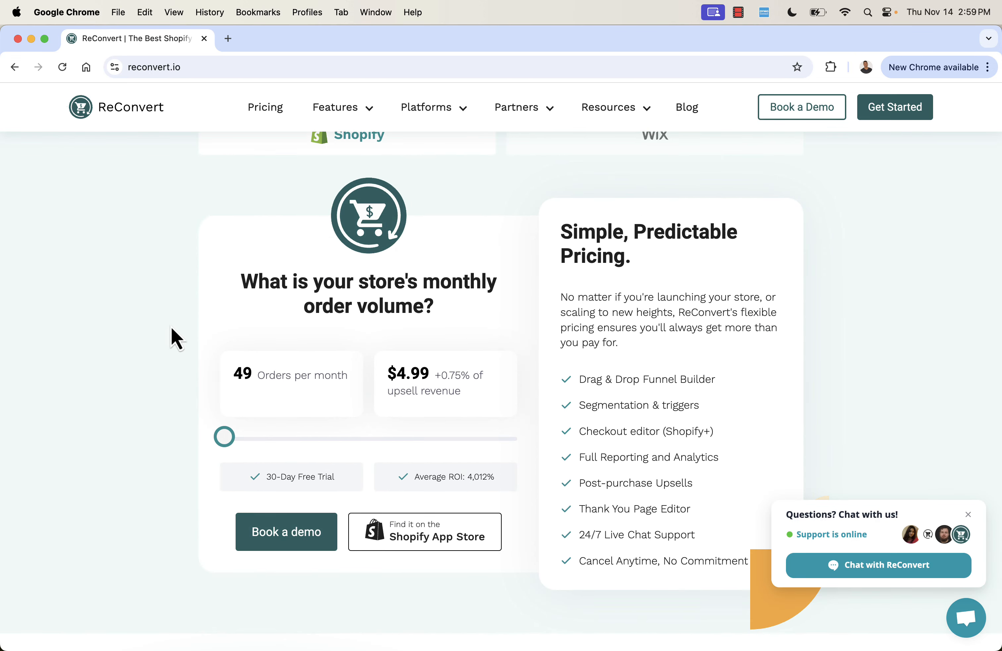
scroll(171, 328, down, 12)
scroll(171, 327, up, 2)
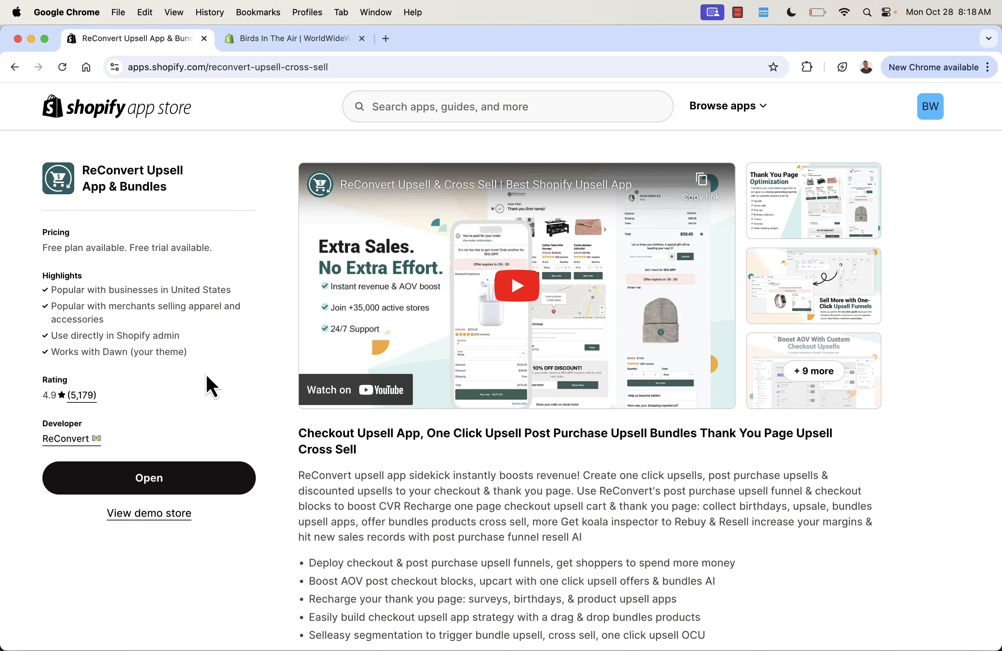
Switch to the ReConvert onboarding page in the Shopify admin, dismiss the chat pop-up and check the max discount setting.
click(338, 36)
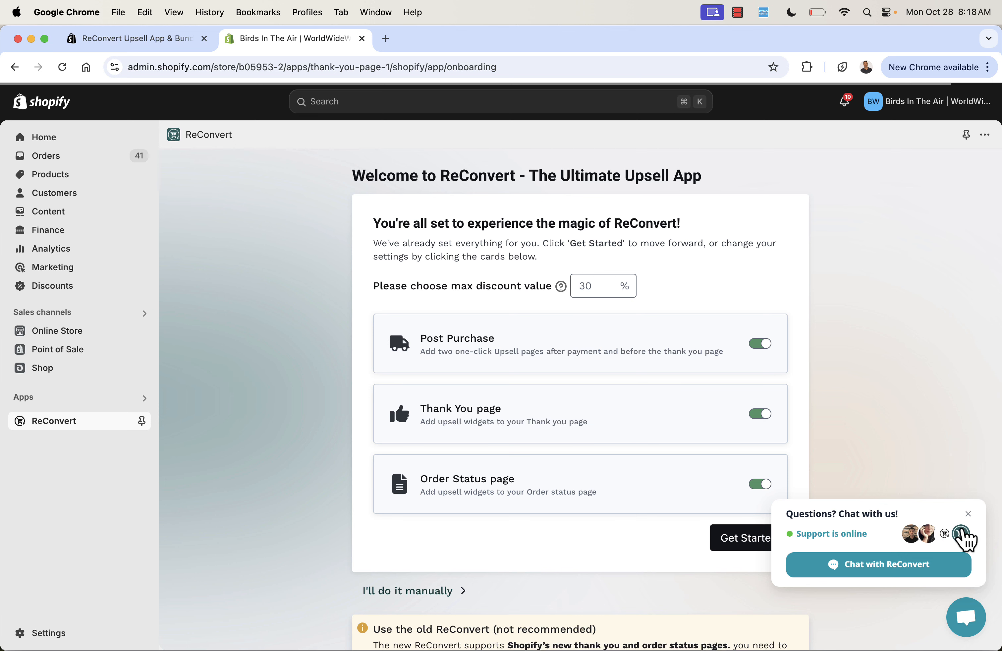
click(968, 514)
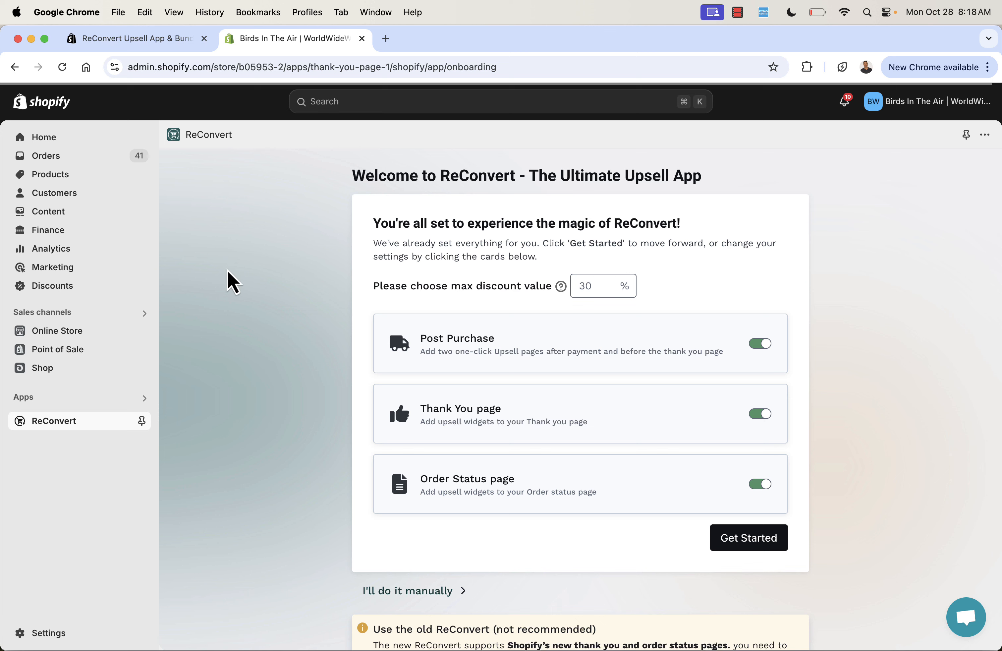
scroll(245, 284, down, 2)
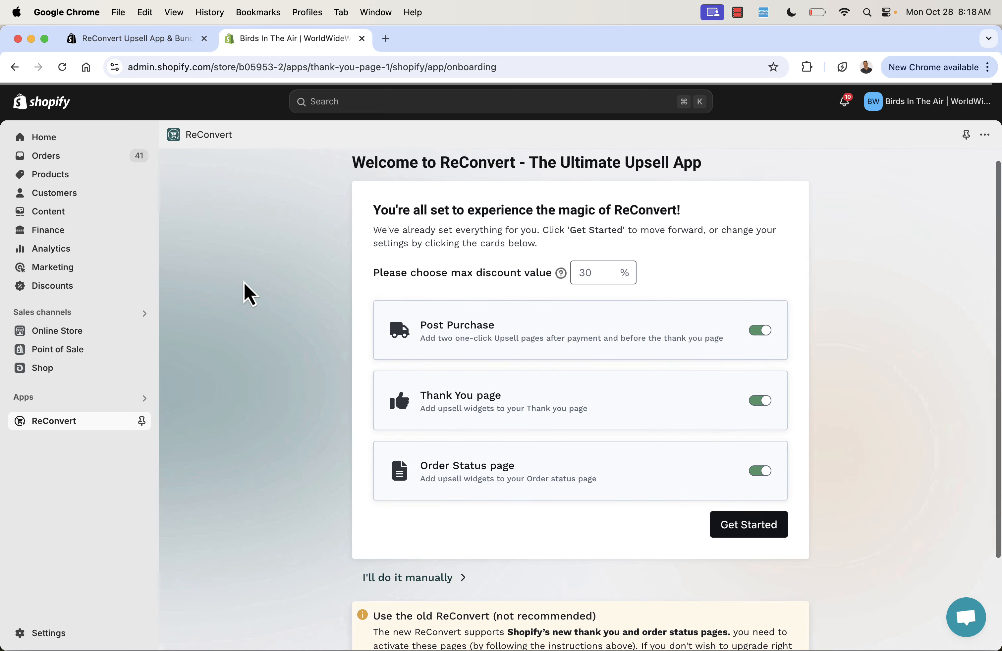
click(584, 276)
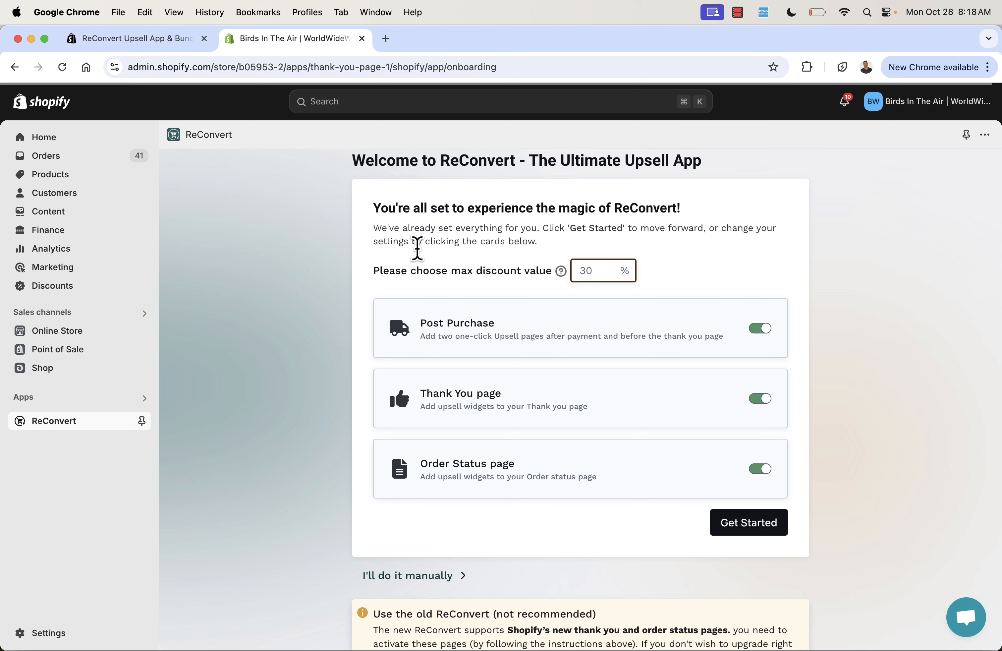
click(274, 313)
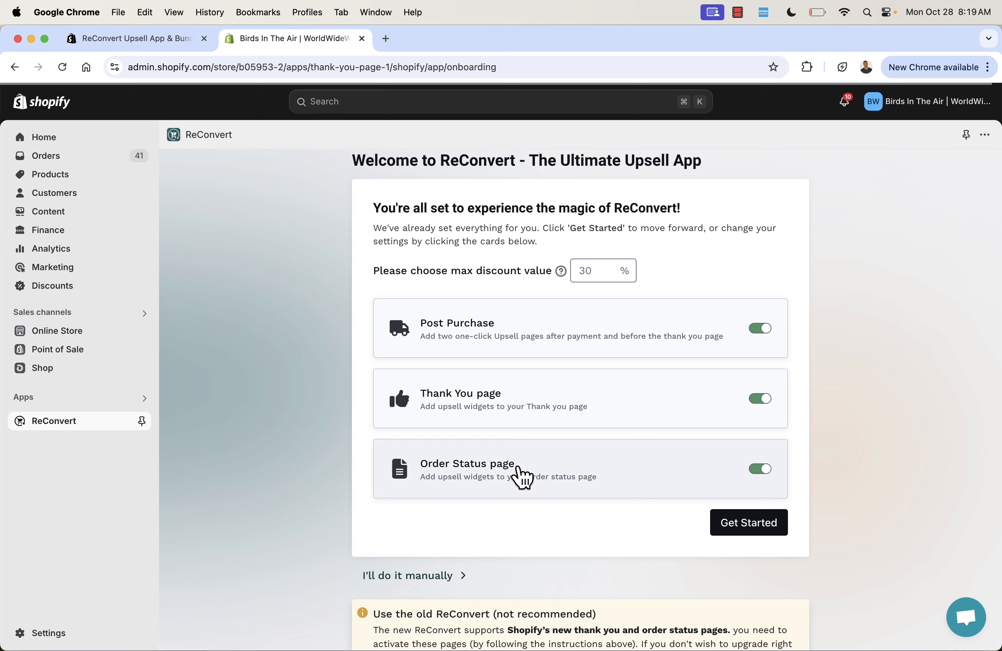
Try switching the Order Status page and Thank You page options off and back on.
click(759, 469)
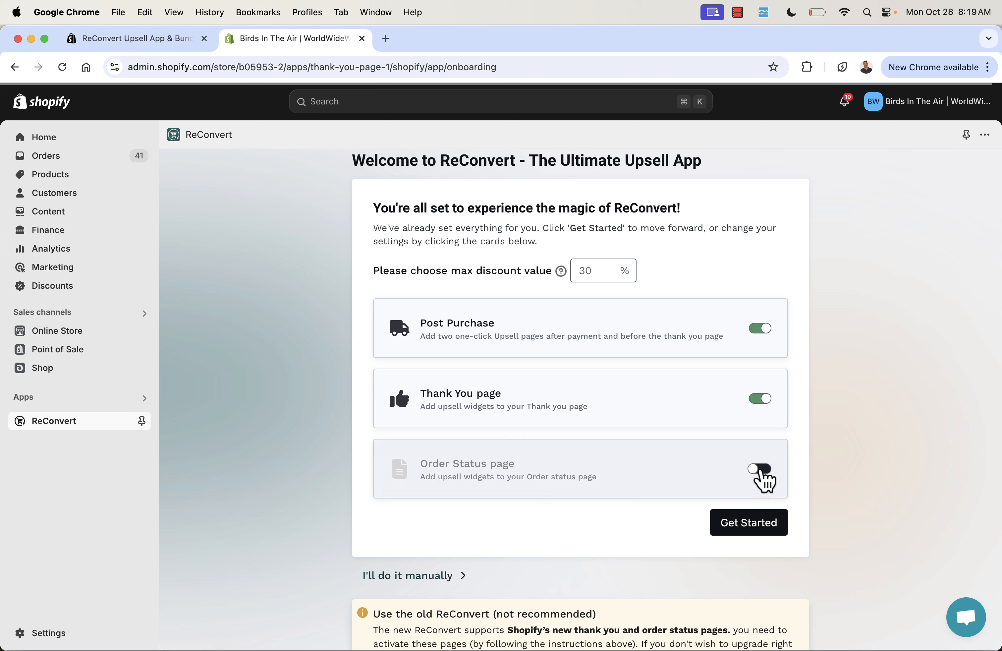
click(760, 399)
click(761, 399)
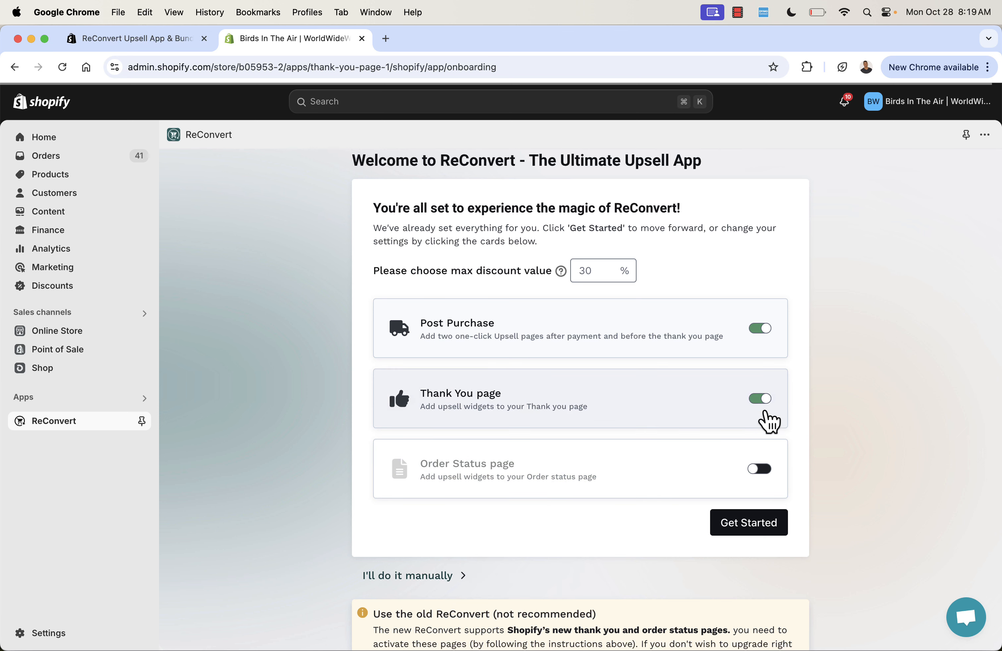
click(760, 470)
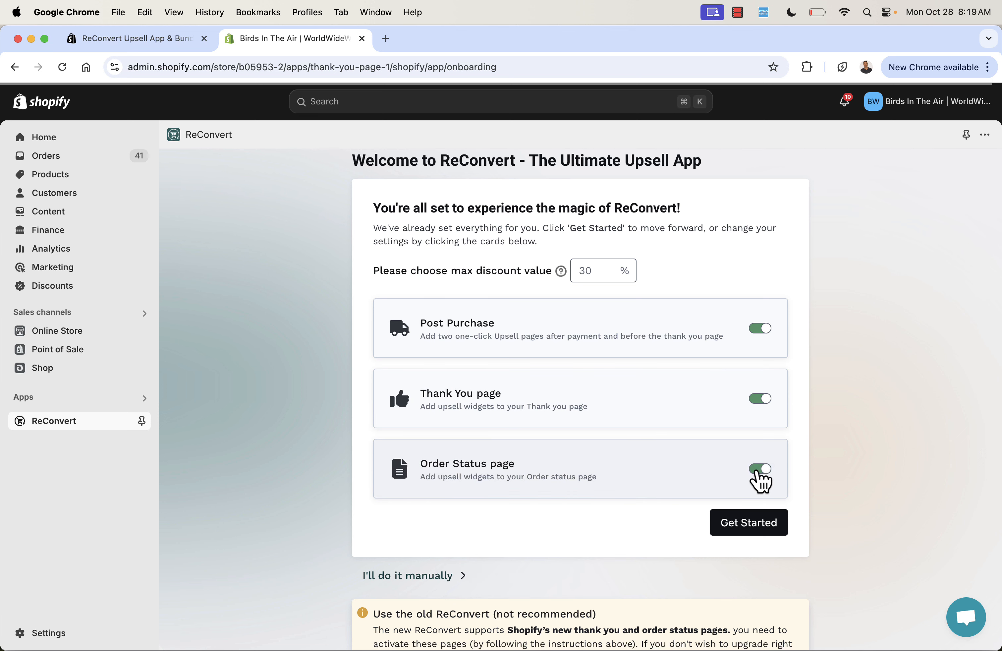
Start the ReConvert setup and open the checkout editor for the Thank you page from its instructions.
click(748, 528)
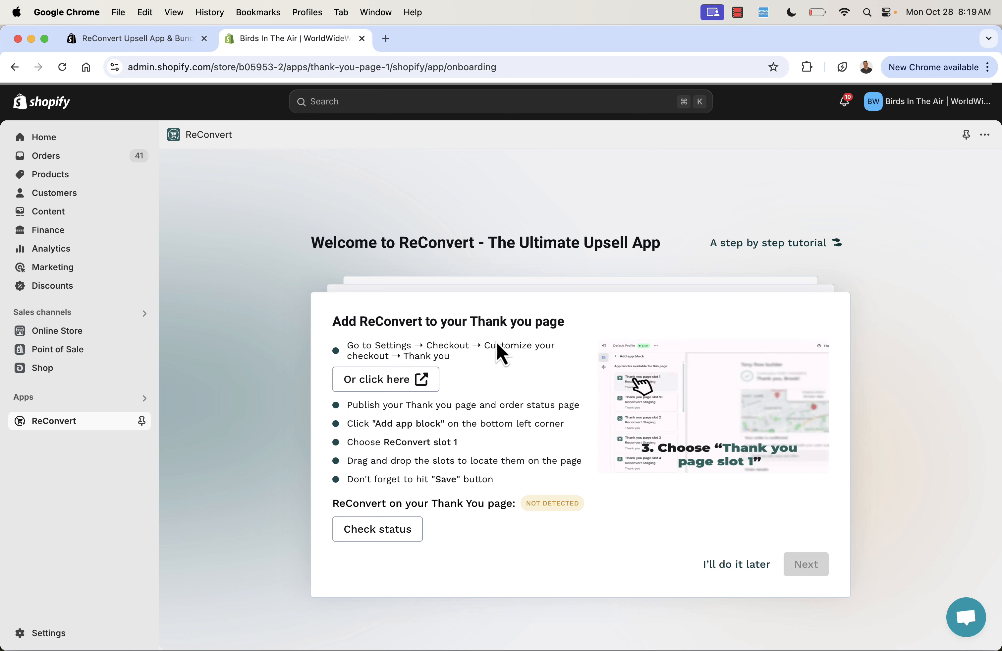
triple_click(445, 345)
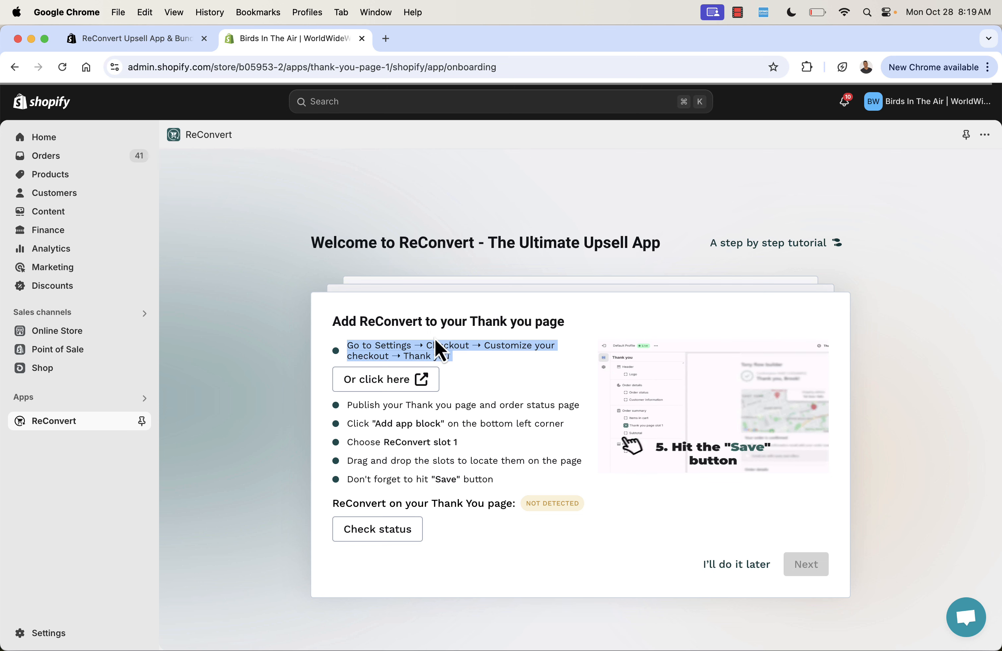
click(424, 345)
click(399, 379)
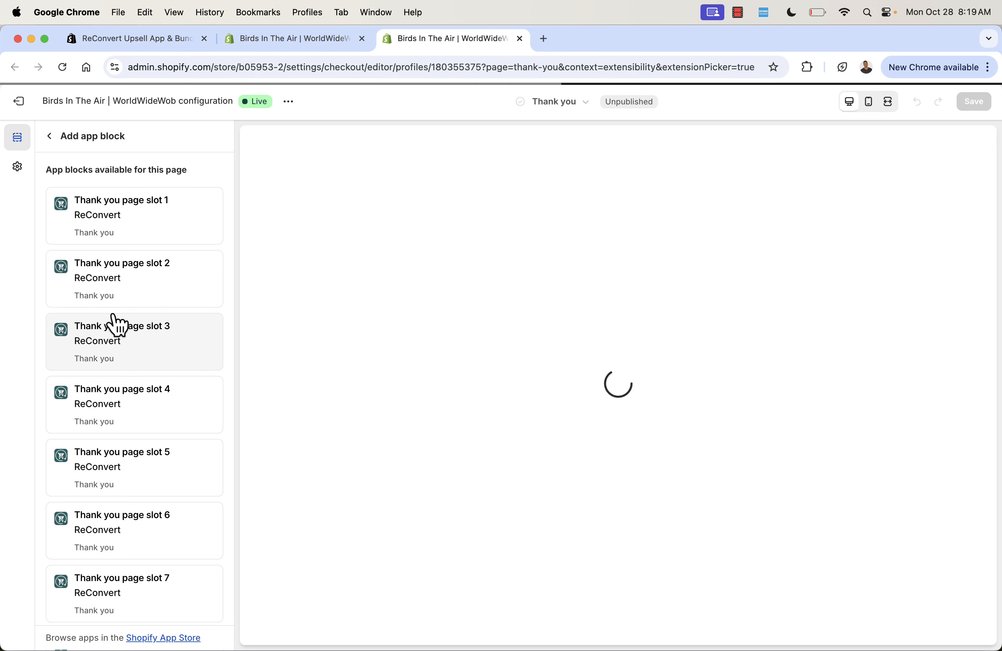
Review the available Thank you page app blocks against the onboarding instructions for adding an app block, ending in the checkout editor.
scroll(123, 498, down, 5)
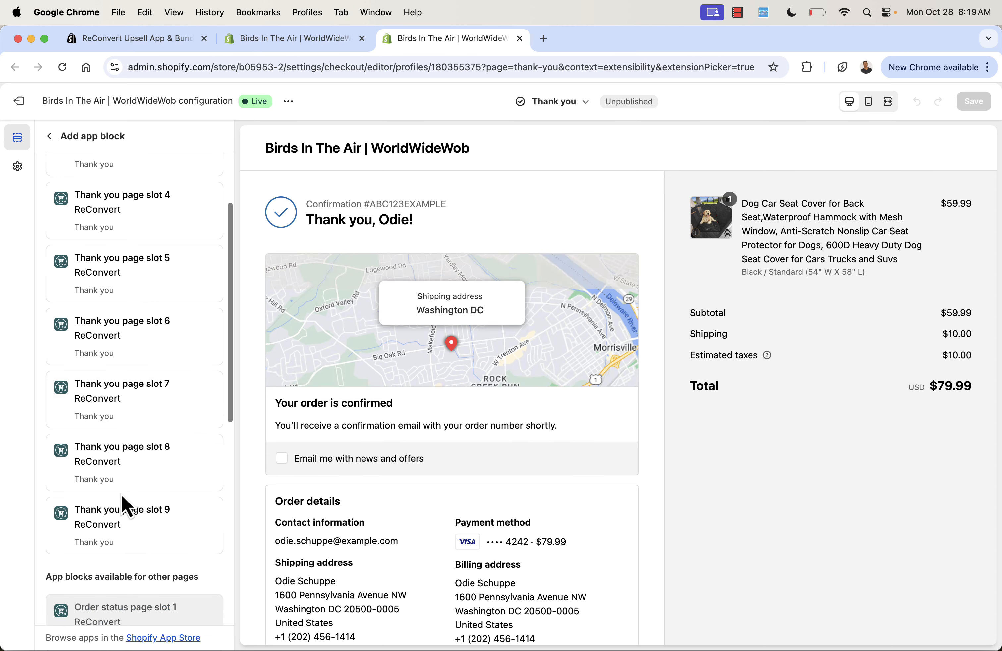
scroll(123, 491, up, 5)
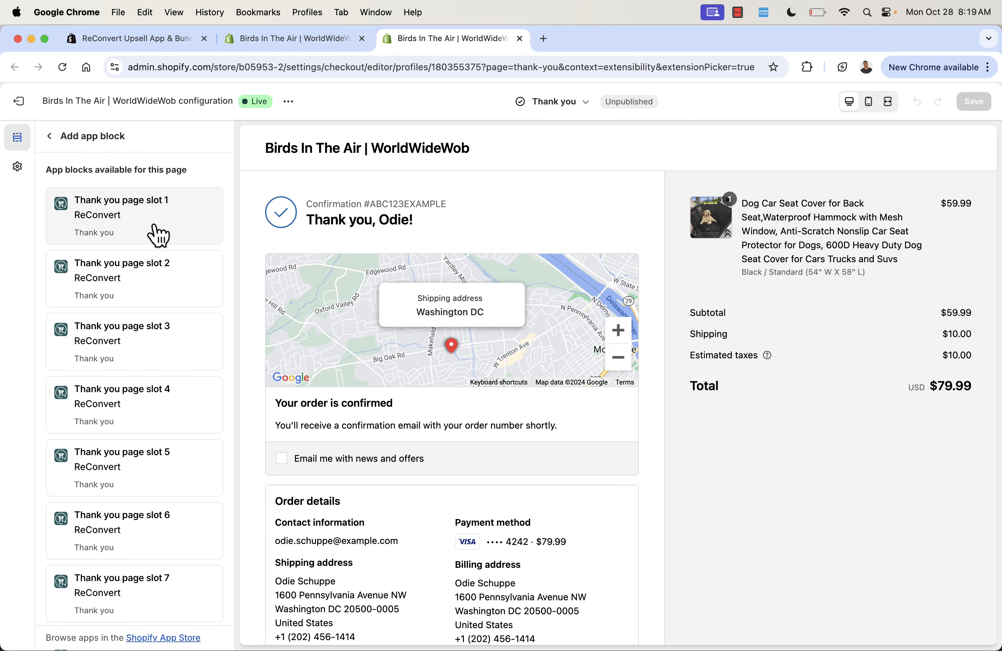
click(339, 43)
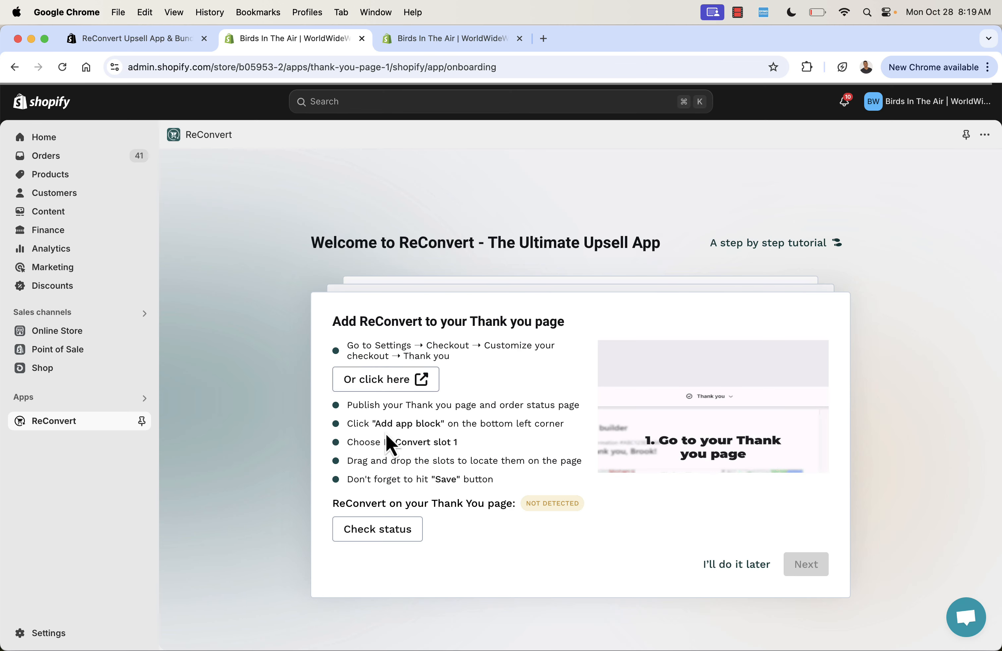
drag(359, 423, 514, 424)
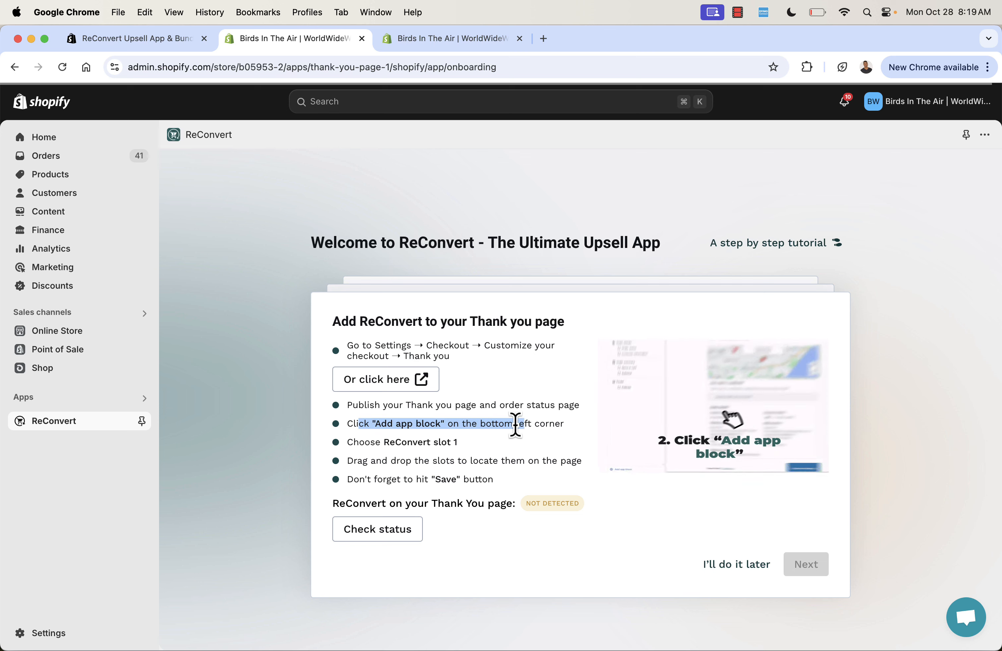
click(515, 425)
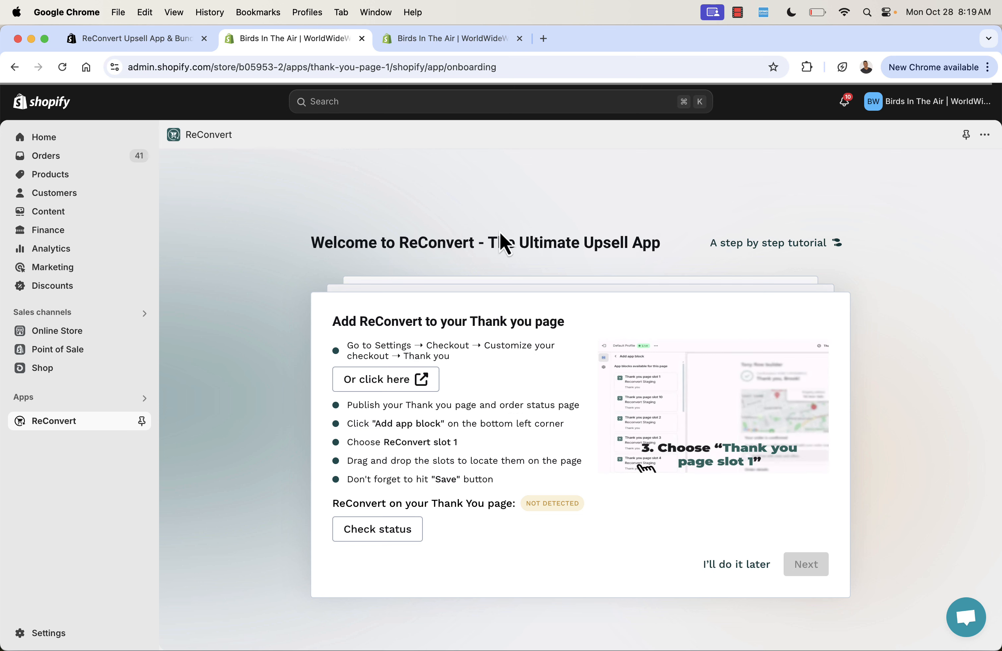
click(473, 42)
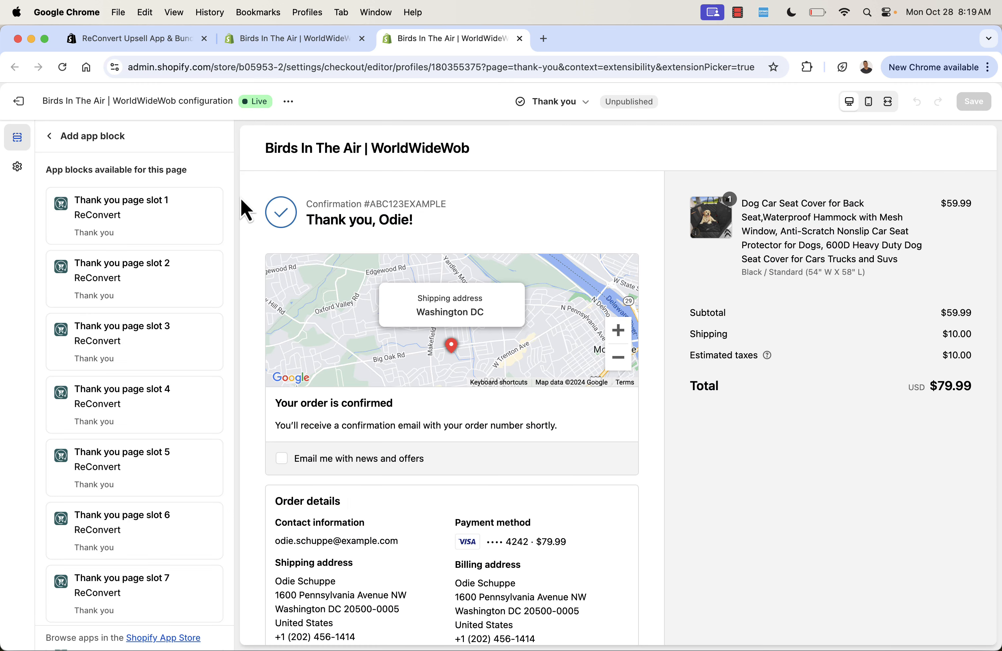
Add ReConvert's Thank you page slot 1 app block to the Thank you page and save the checkout configuration.
click(148, 218)
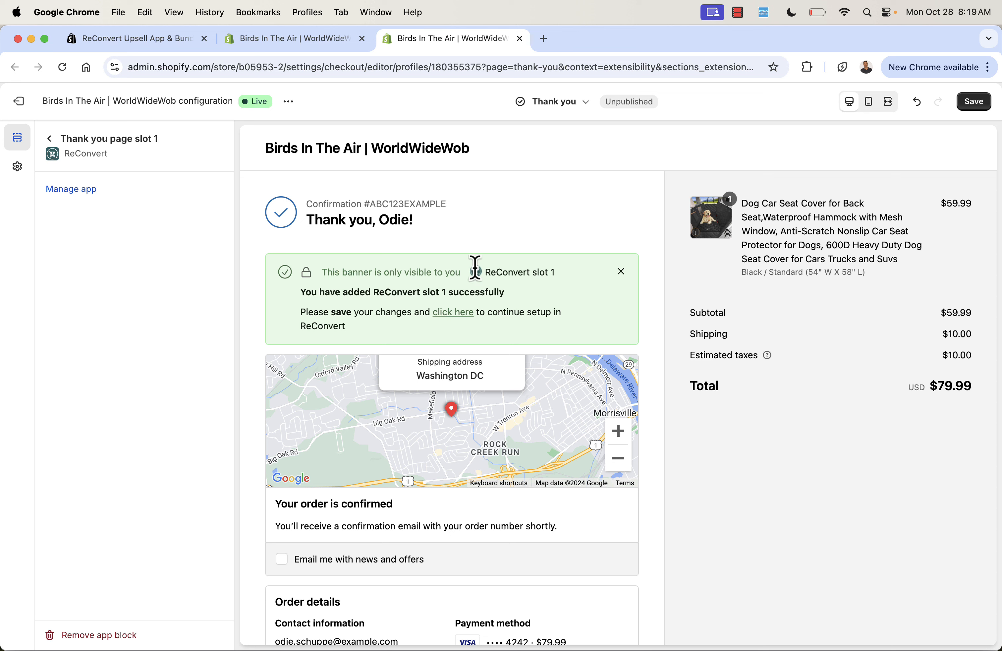
click(980, 103)
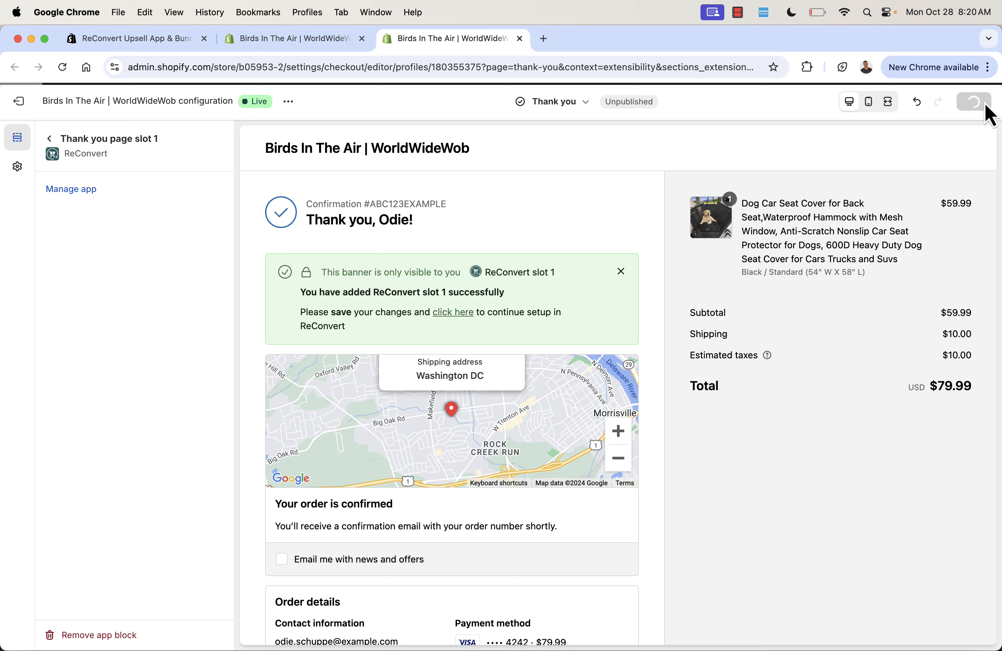
click(309, 45)
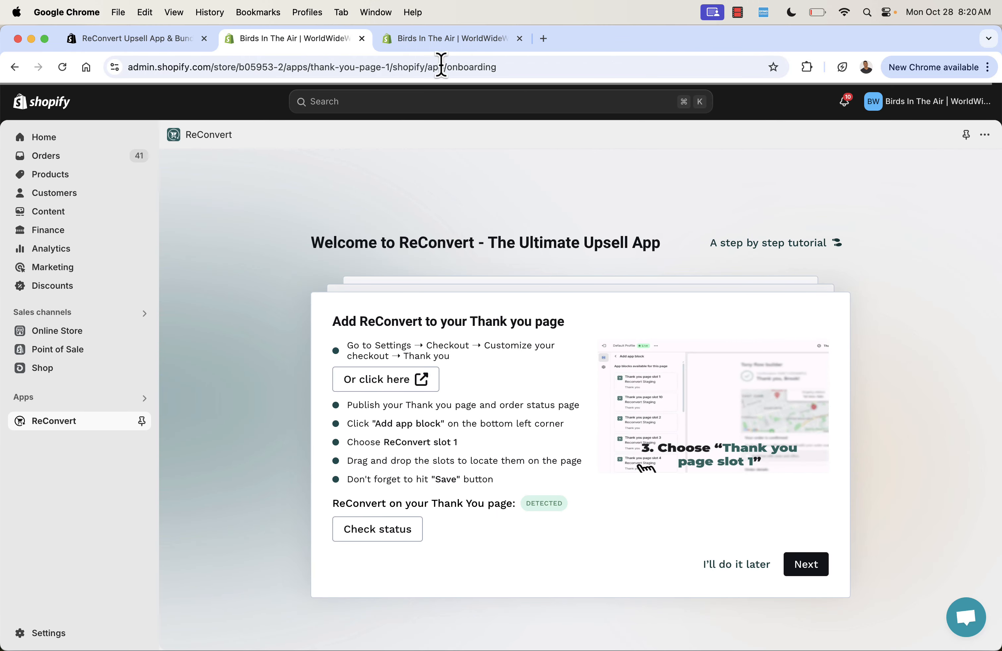
click(449, 46)
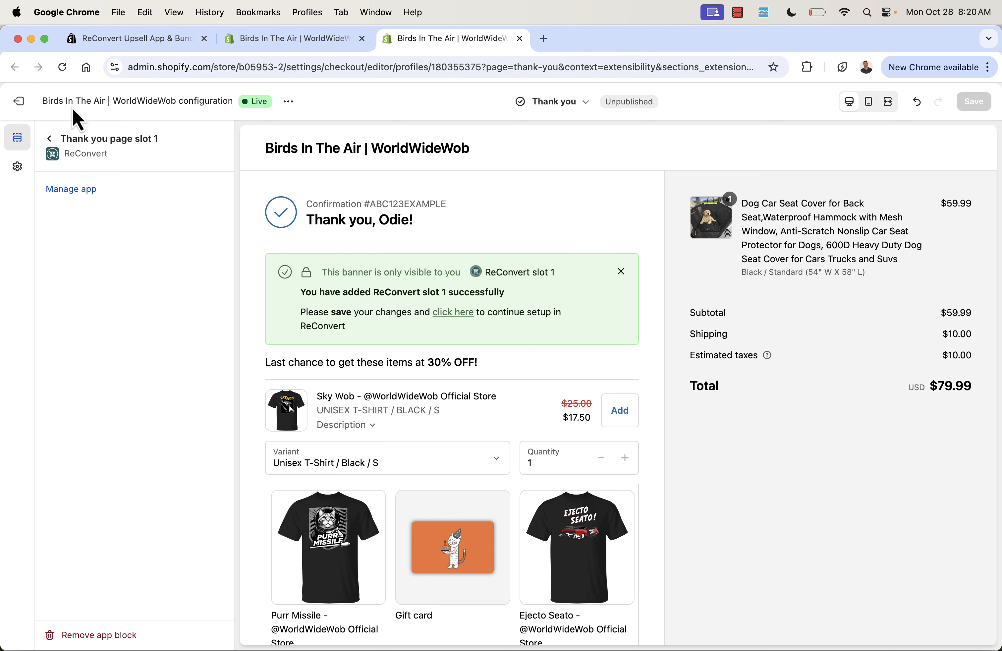
Check ReConvert's status on the Thank you page in the onboarding and continue to the Order Status page stage.
click(307, 40)
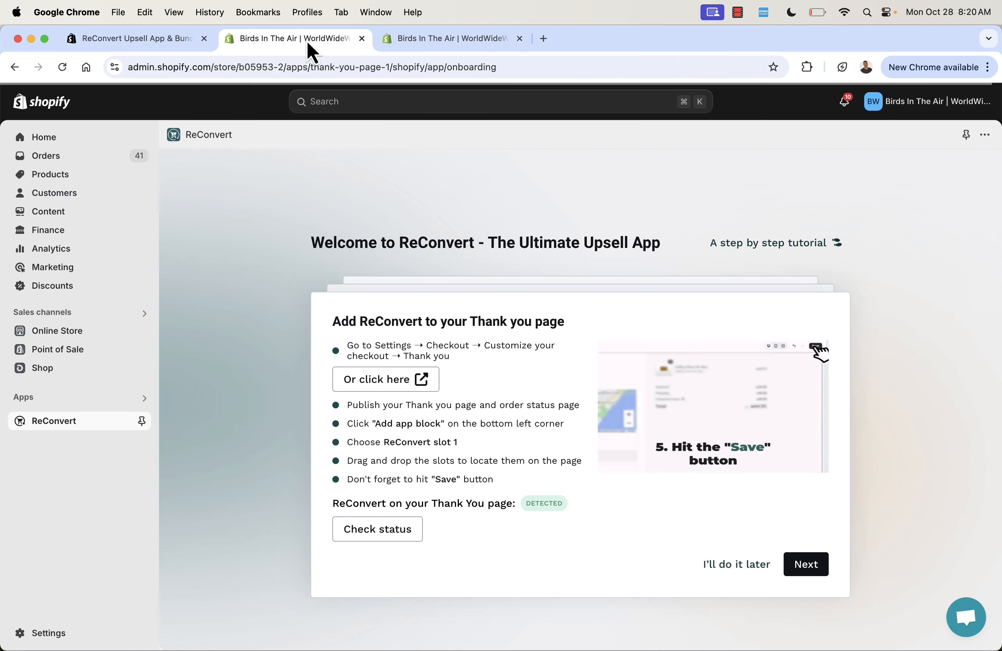
click(362, 530)
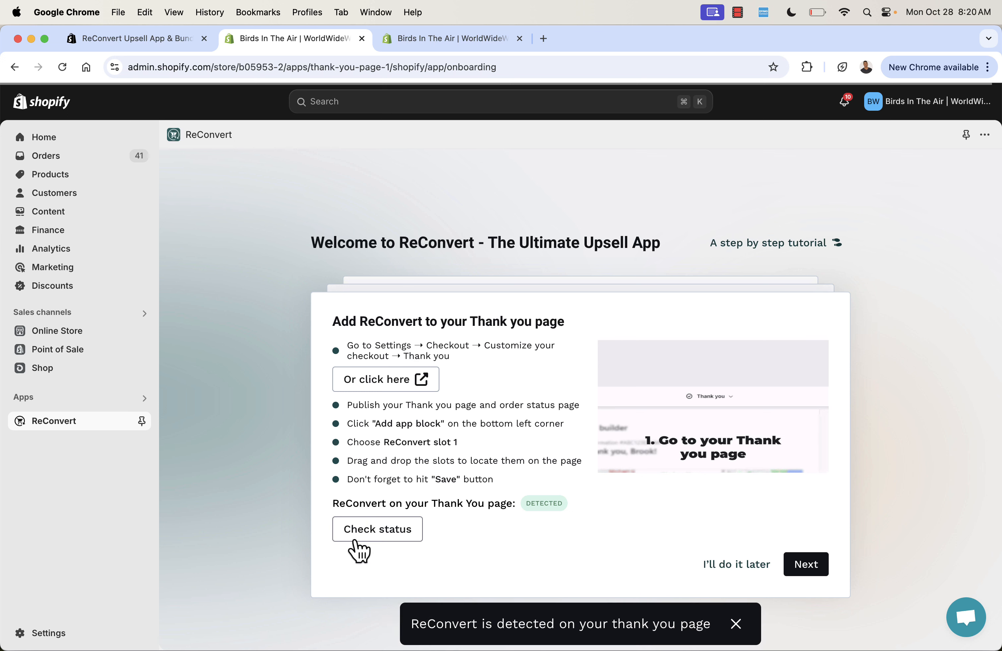
double_click(537, 503)
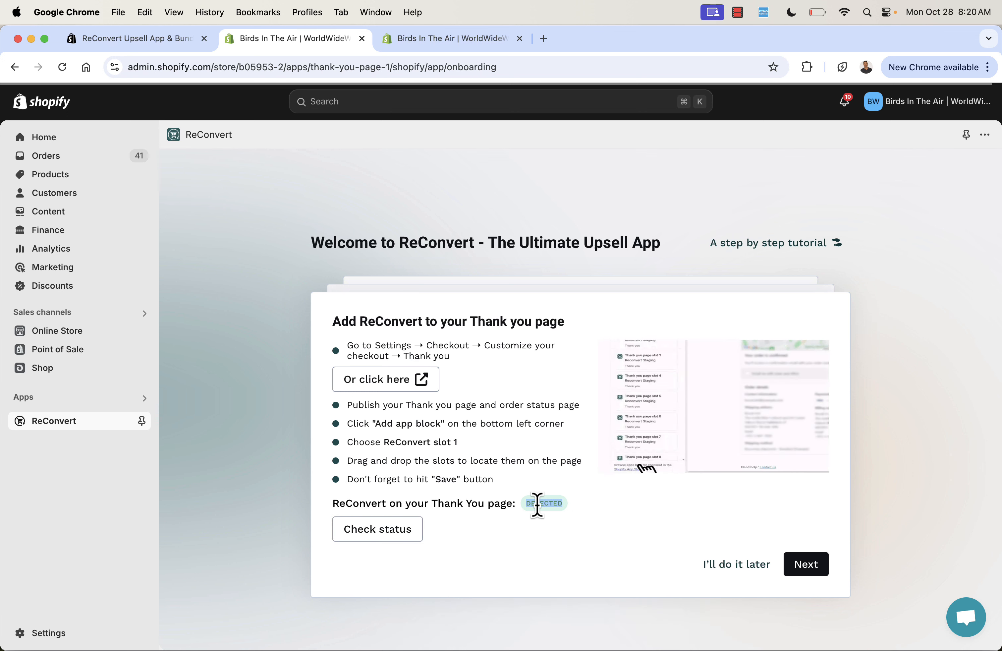
click(813, 568)
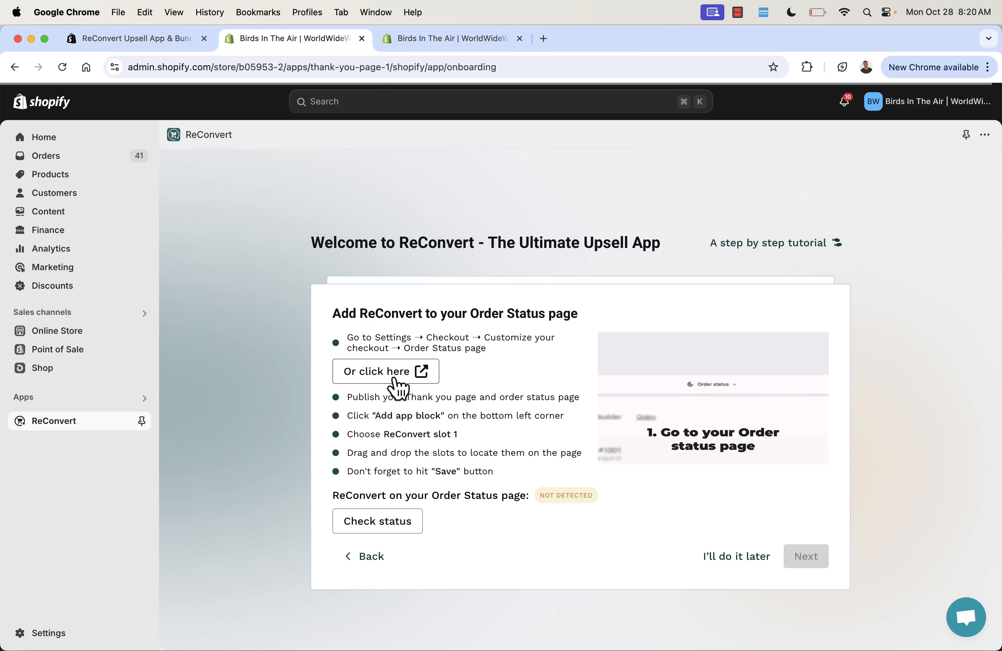
Open the Order status page editor from the onboarding, add ReConvert's Order status page slot 1 block and save.
click(393, 380)
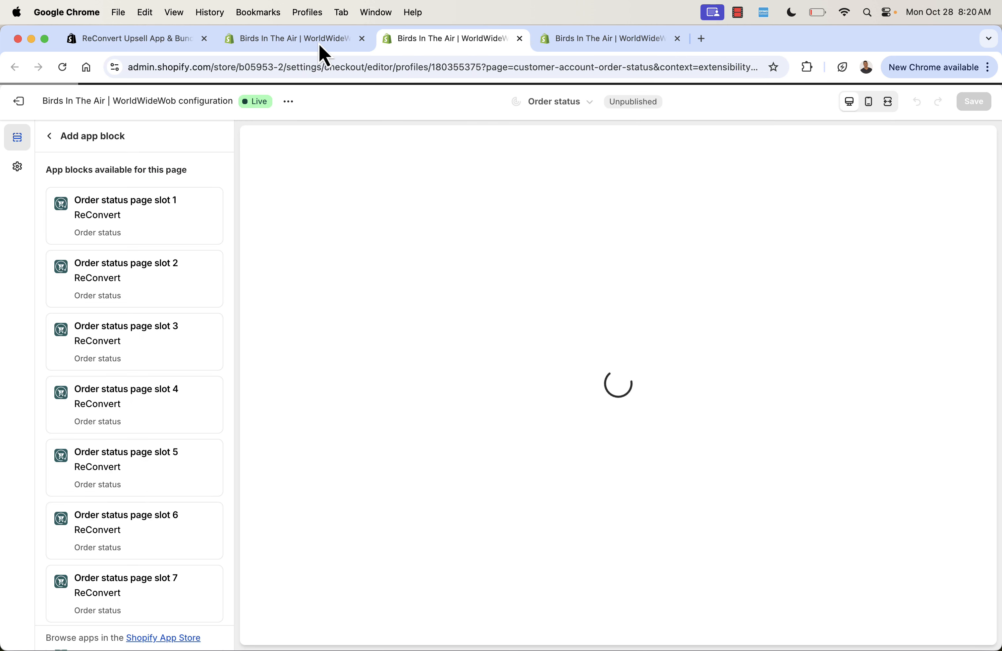
click(319, 42)
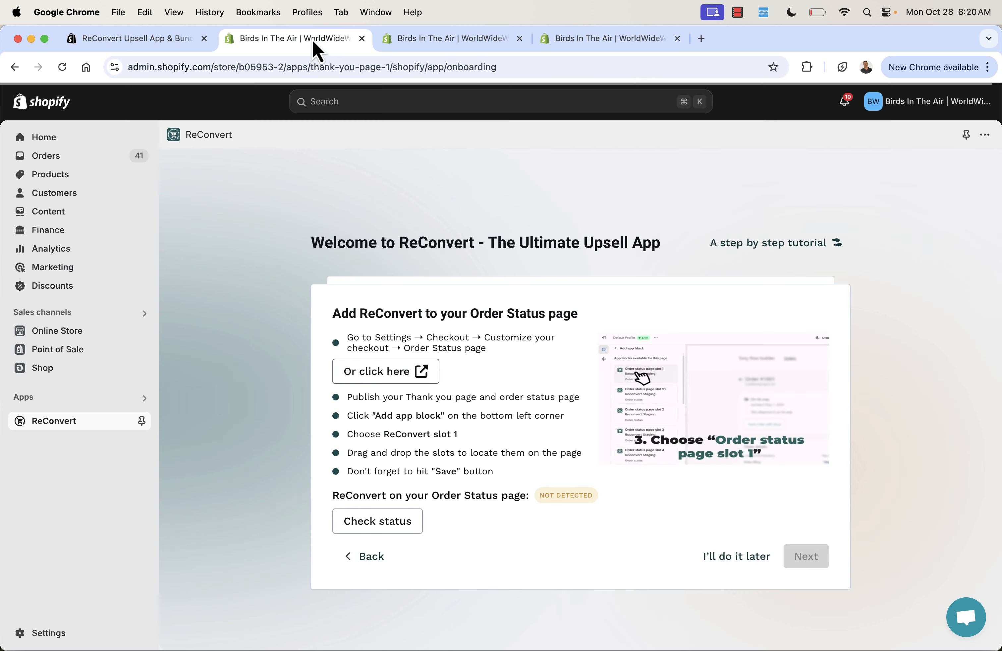
triple_click(382, 426)
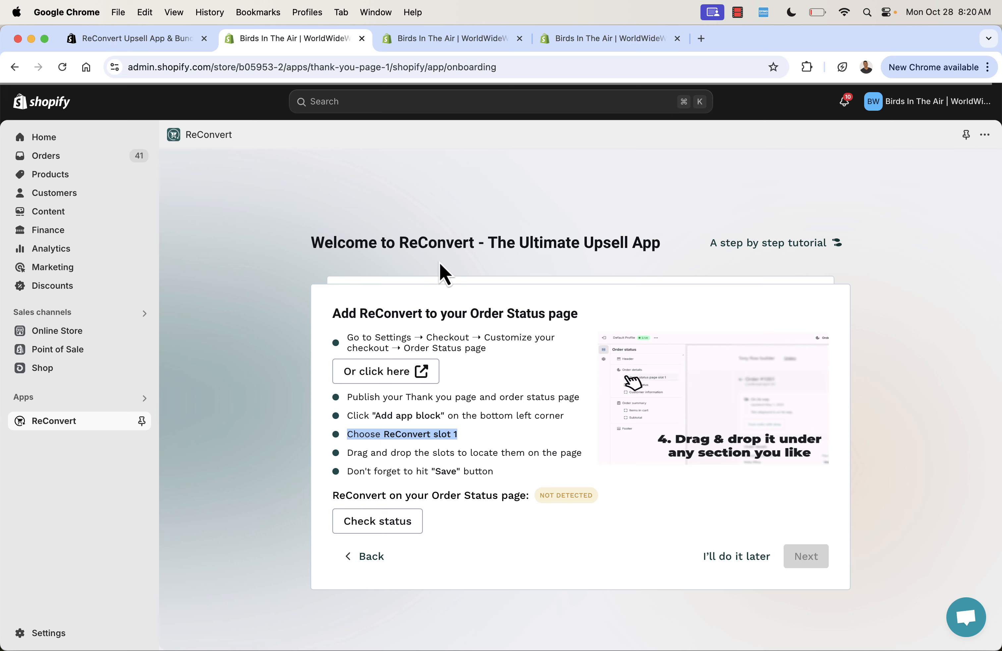
click(475, 42)
click(171, 235)
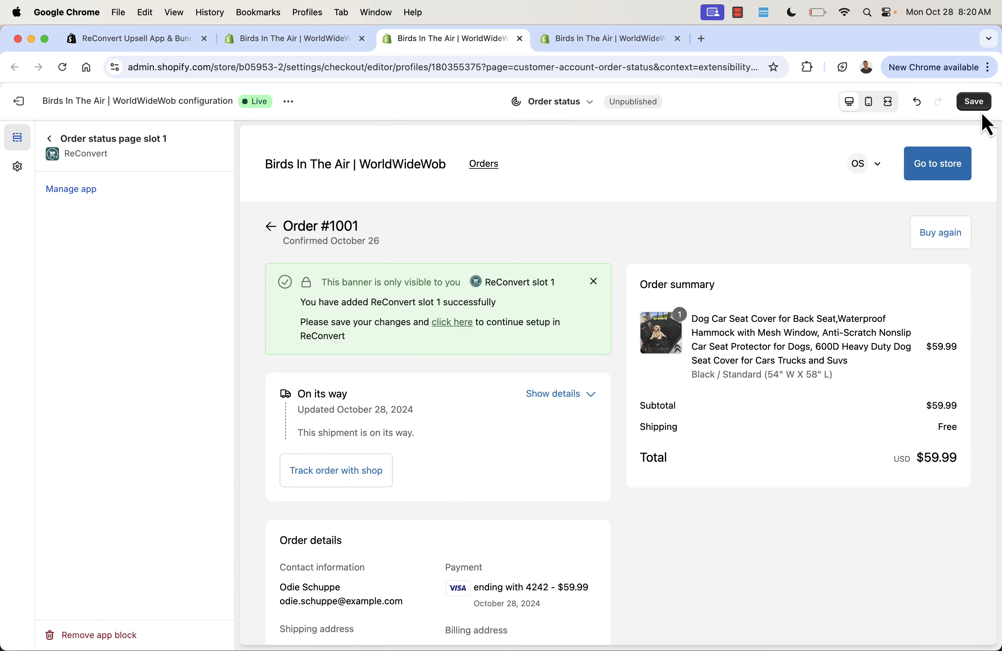
click(976, 104)
Check ReConvert's status on the Order Status page in the onboarding and continue to the Post-purchase page stage.
click(329, 42)
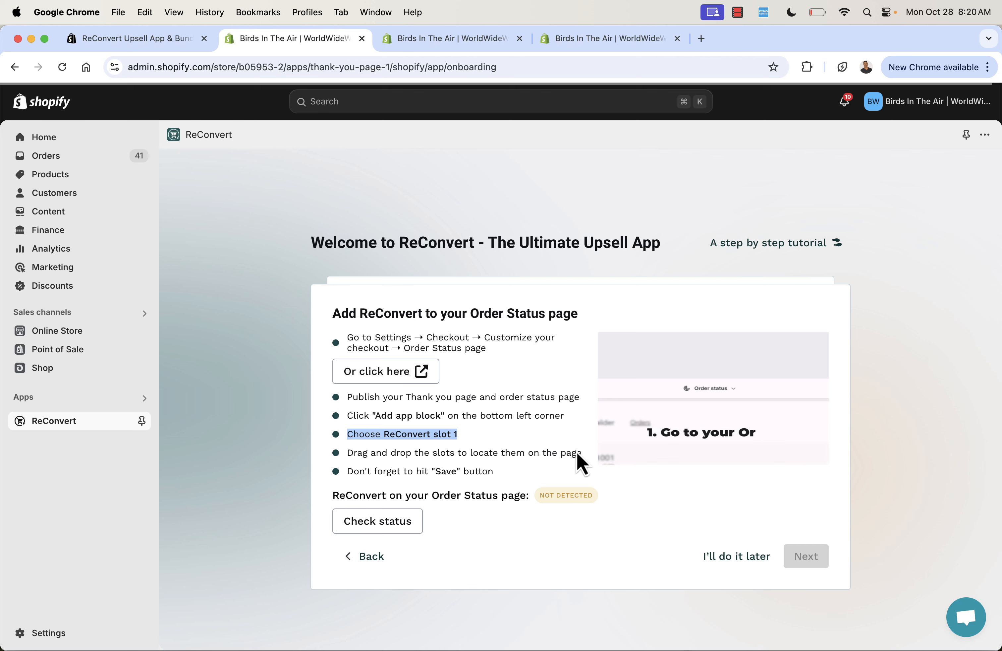
click(376, 523)
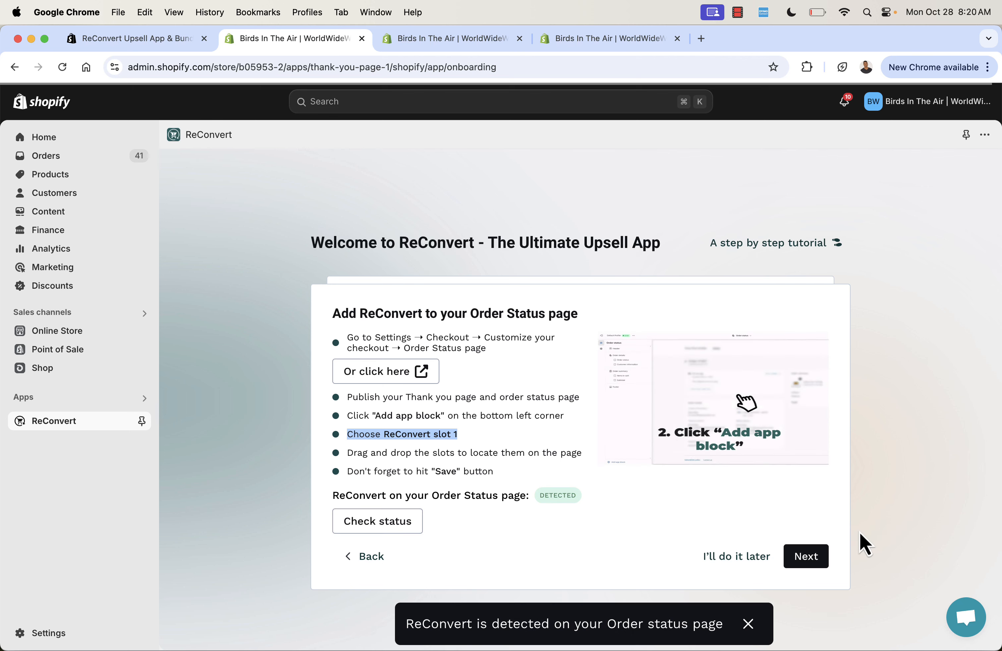
click(807, 558)
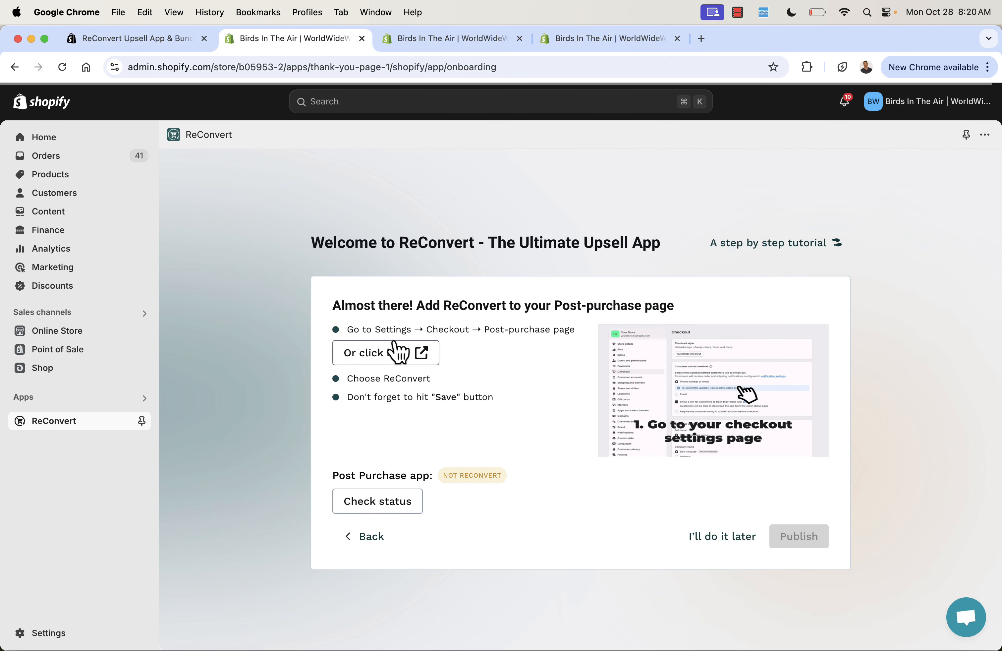
Open the checkout settings from the onboarding, choose ReConvert as the Post-purchase page app and save.
click(397, 352)
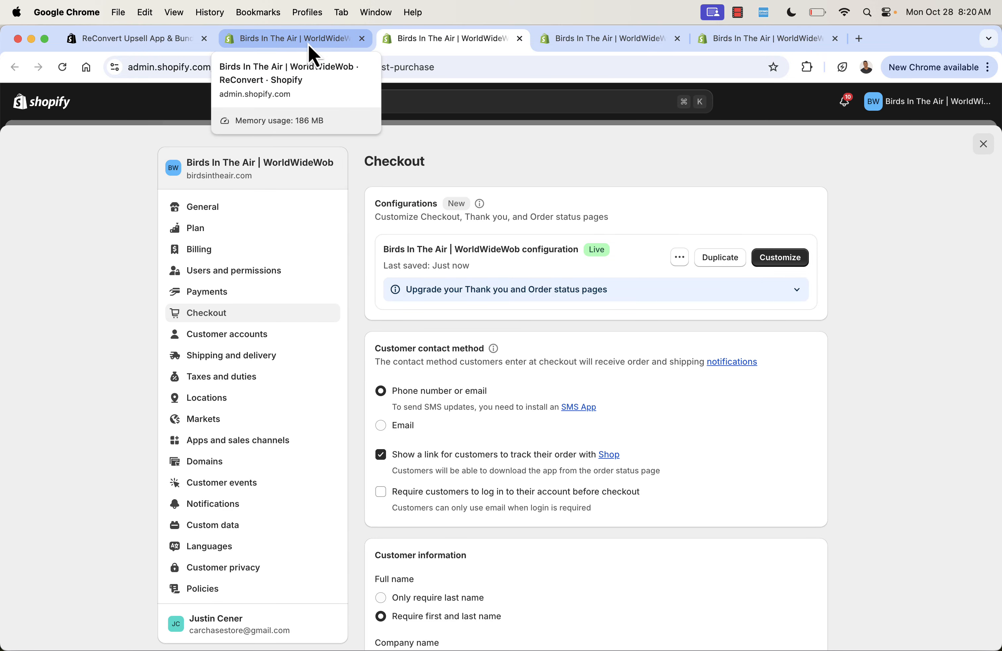
scroll(415, 257, down, 15)
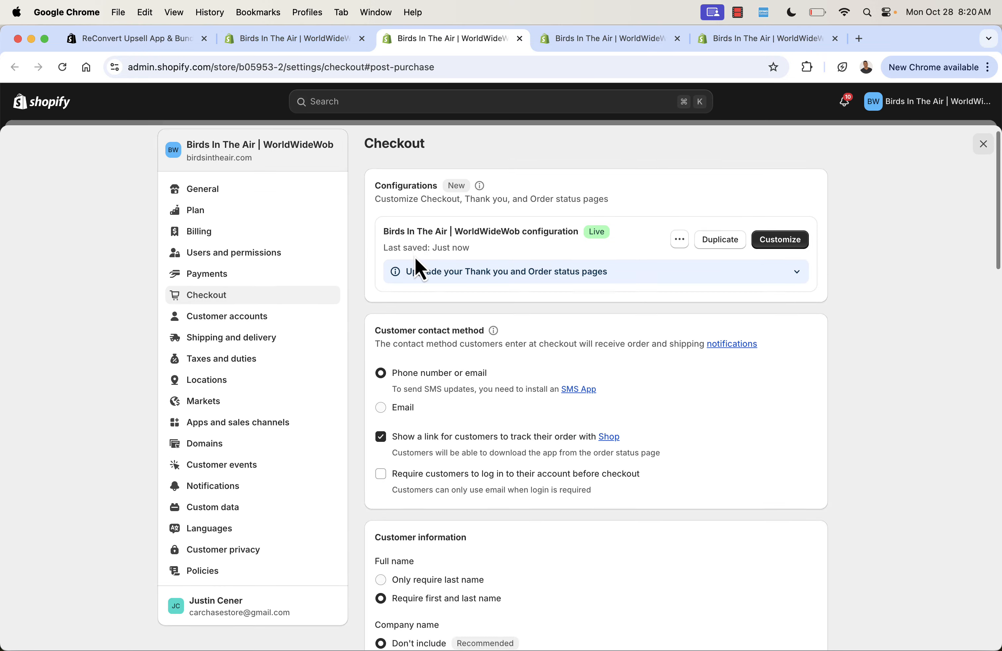
scroll(415, 257, down, 12)
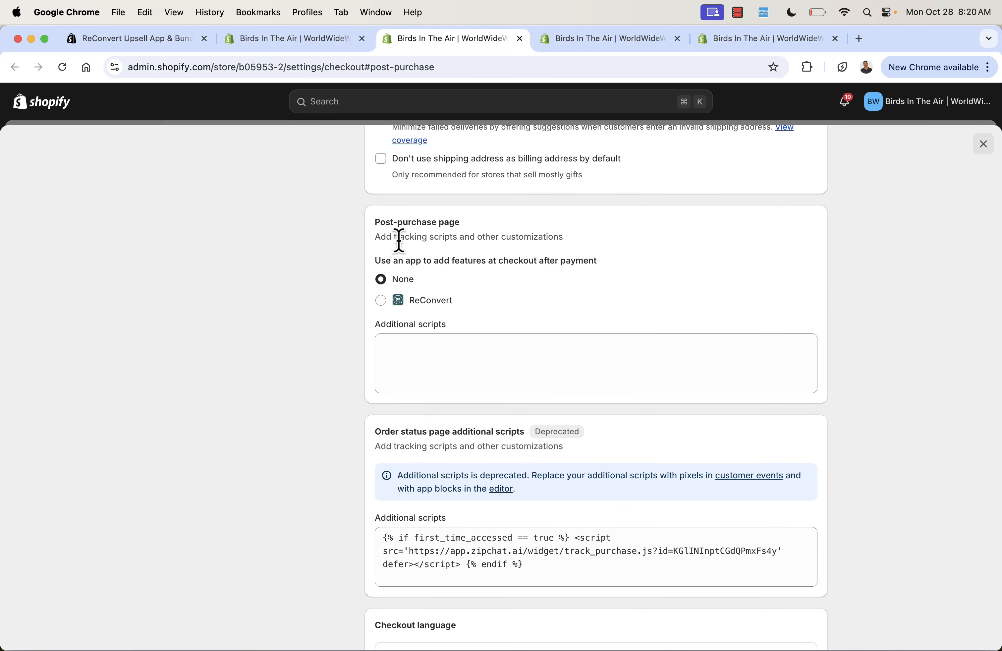
click(320, 46)
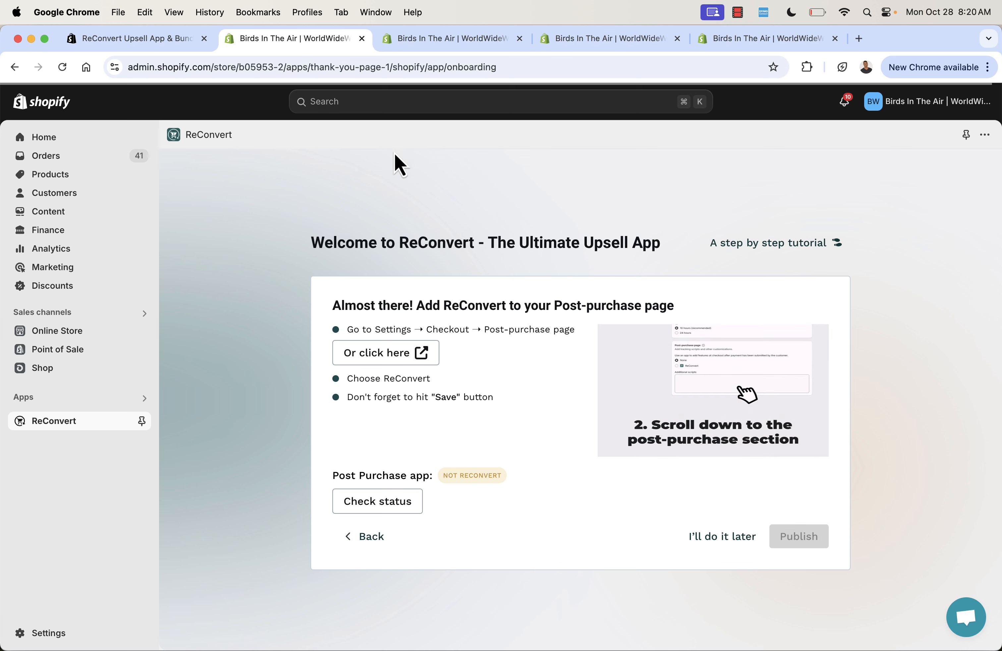
click(408, 38)
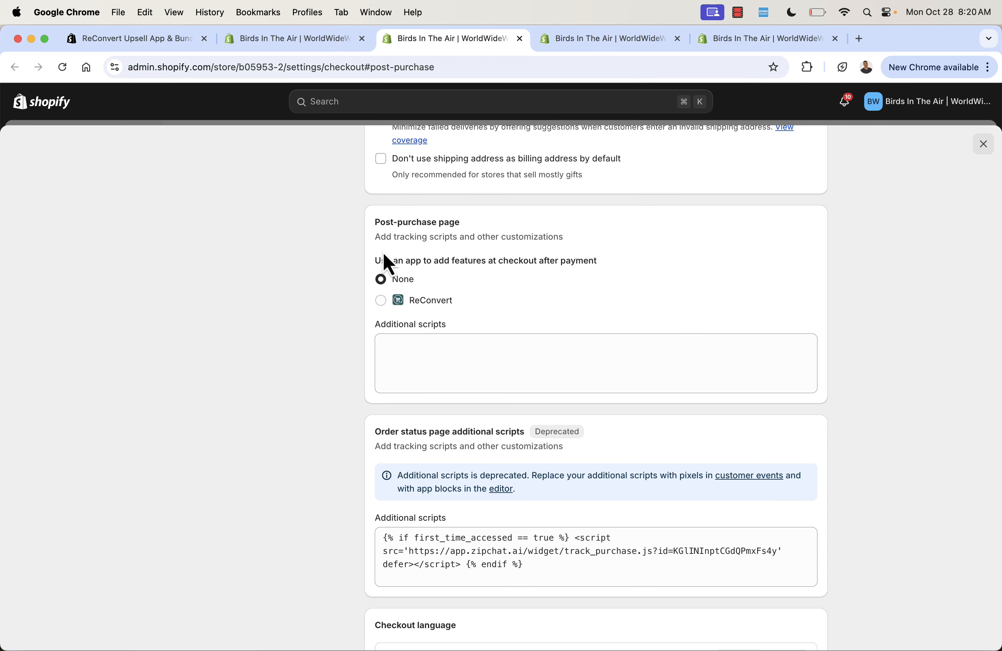
click(381, 300)
click(695, 104)
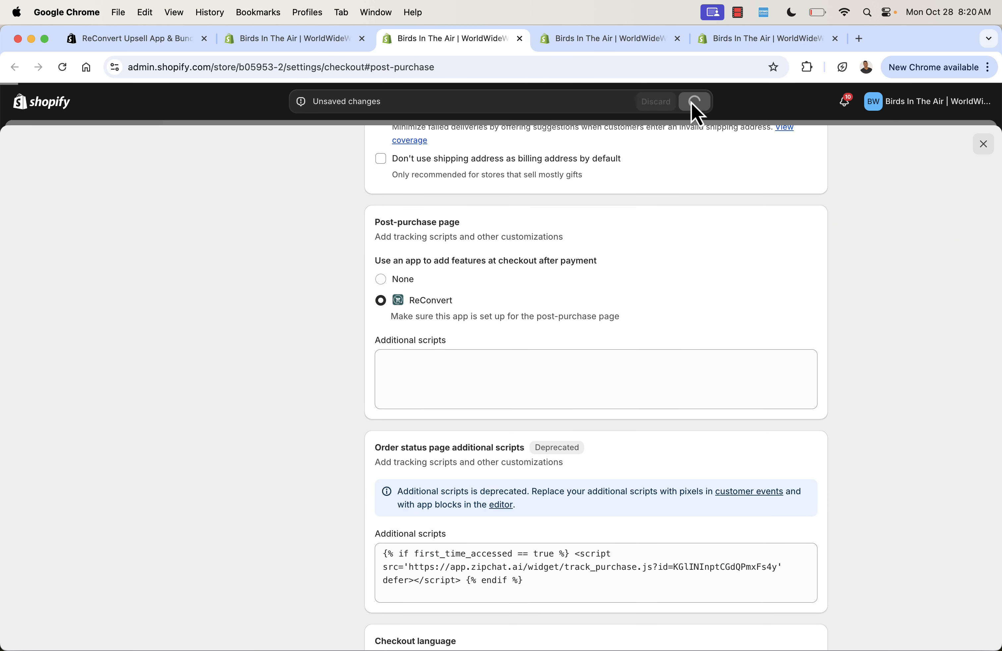
Check the post-purchase app status in the onboarding, then publish ReConvert and open the Flow Builder.
click(312, 43)
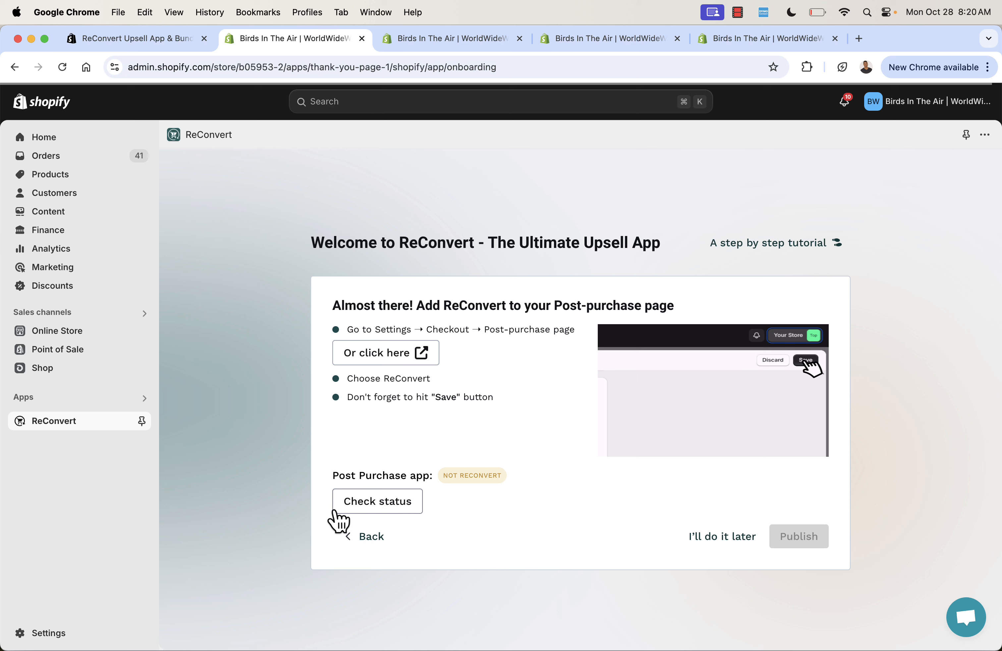
click(355, 506)
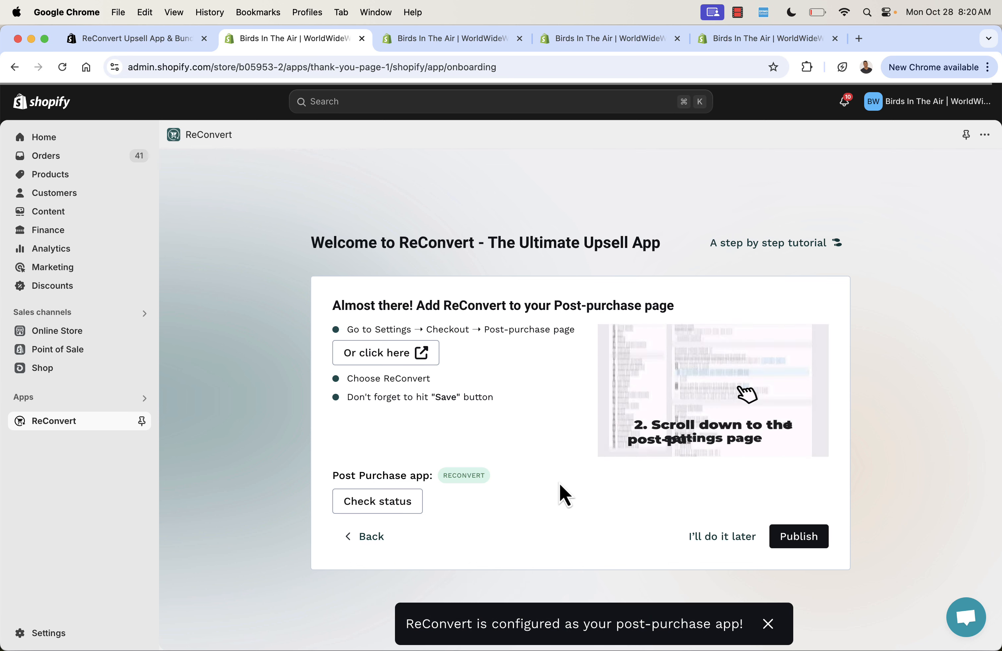
click(782, 541)
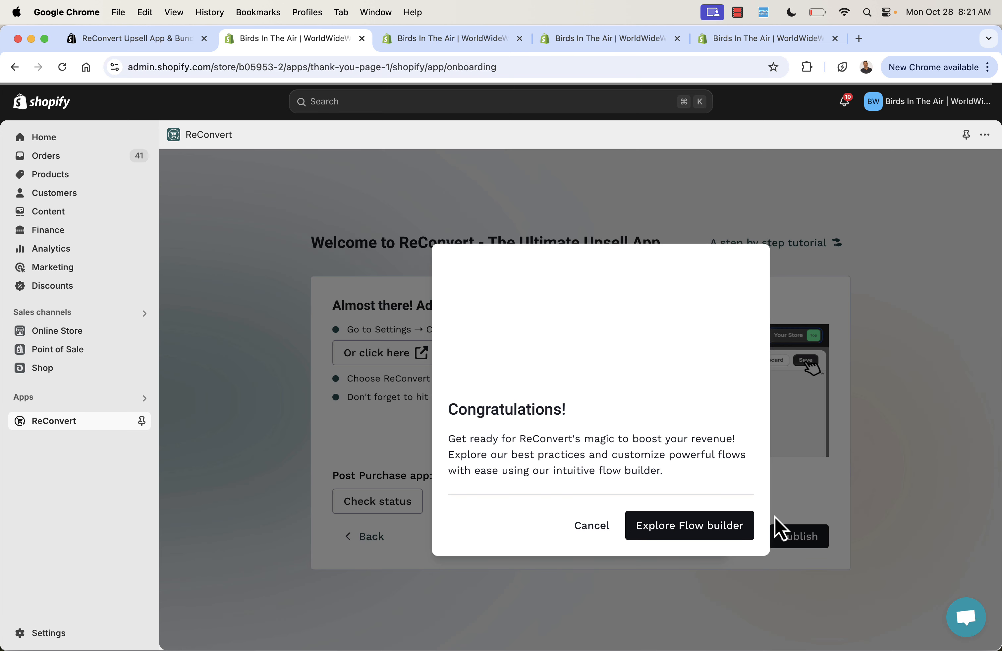
click(718, 537)
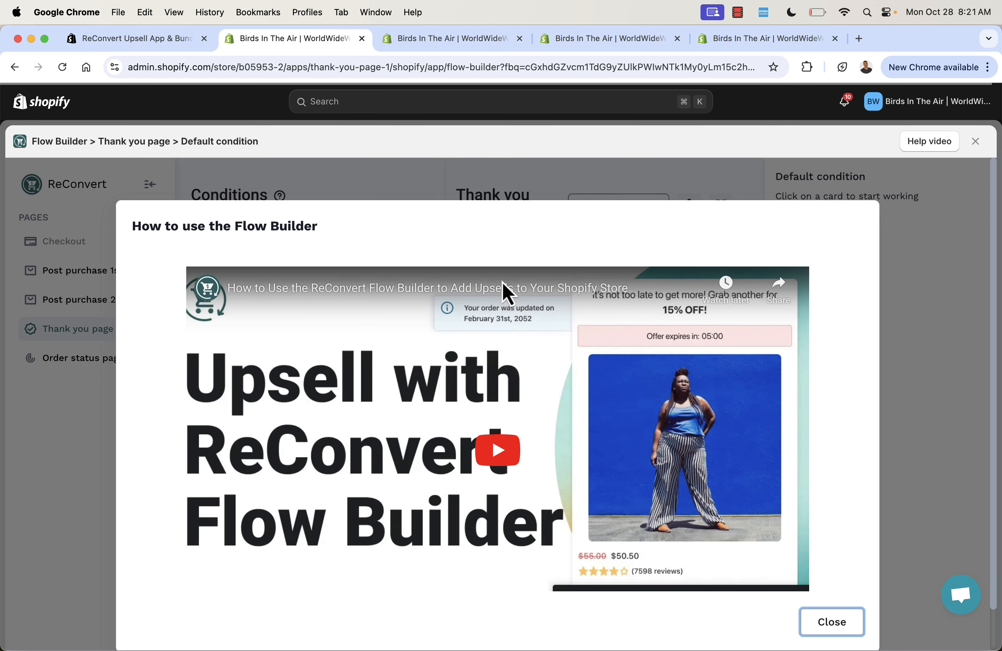
Skim the introduction on how to use the Flow Builder and close it.
scroll(503, 286, down, 2)
scroll(507, 294, up, 2)
scroll(507, 294, down, 5)
scroll(508, 295, up, 2)
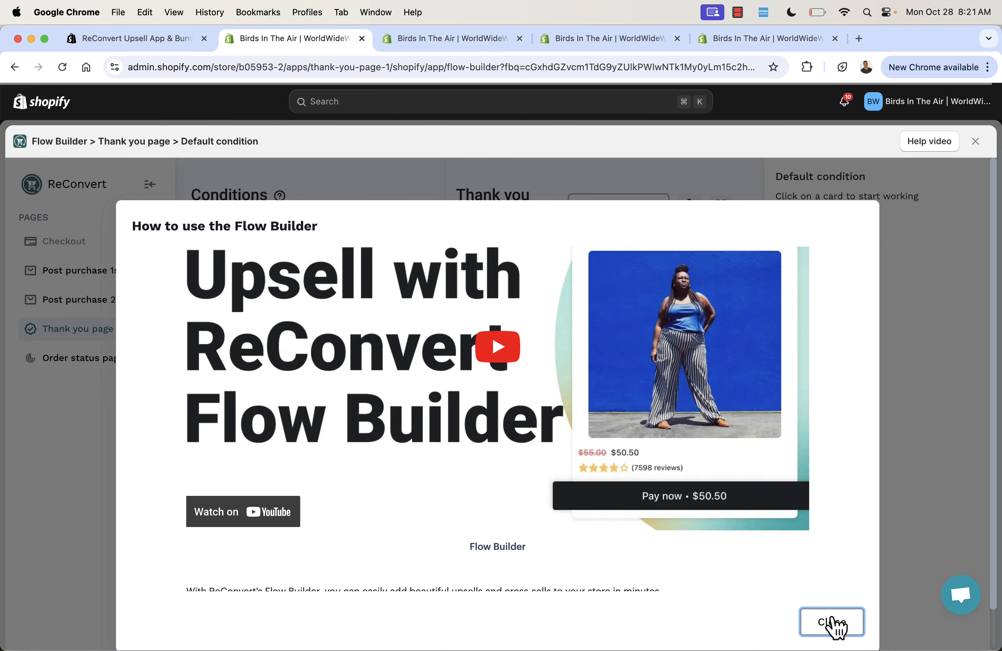
click(833, 623)
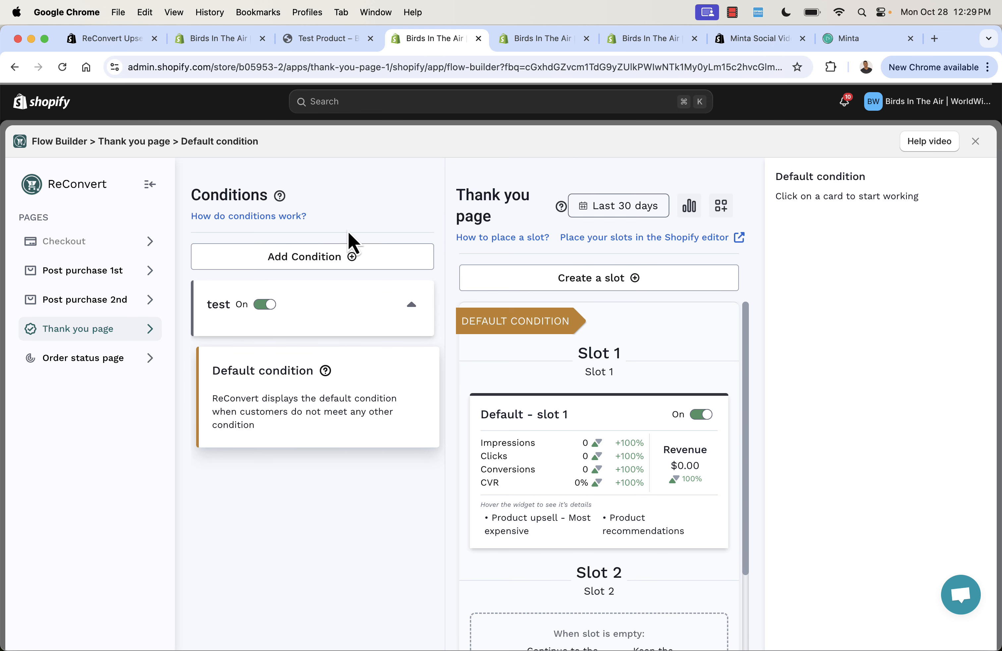
Review My new Condition on the Post purchase 1st page, including its product widget and offer preview, and return to the flow.
click(102, 260)
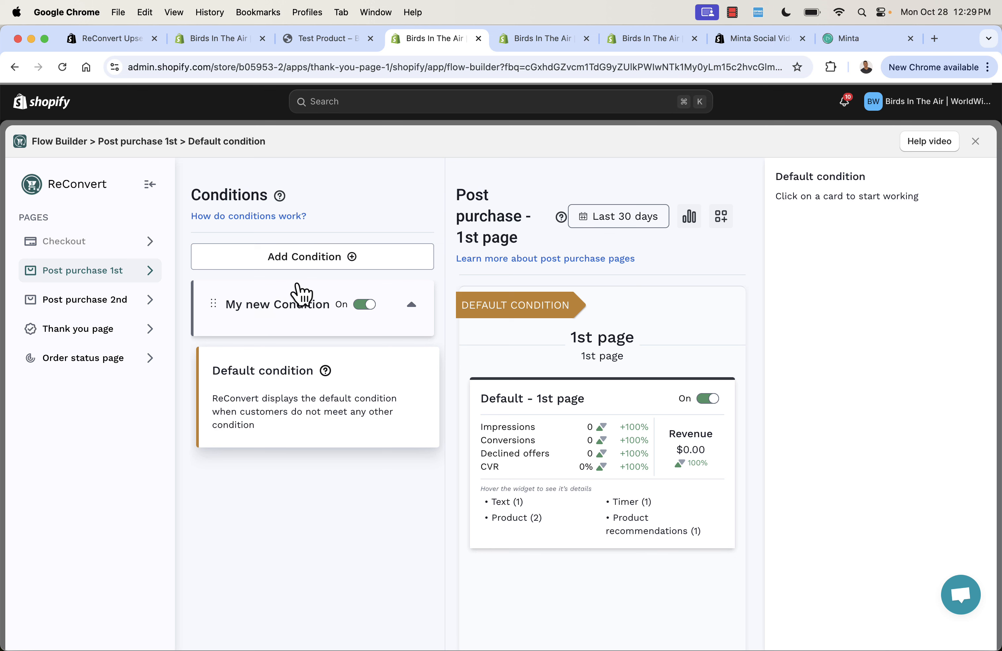
click(292, 322)
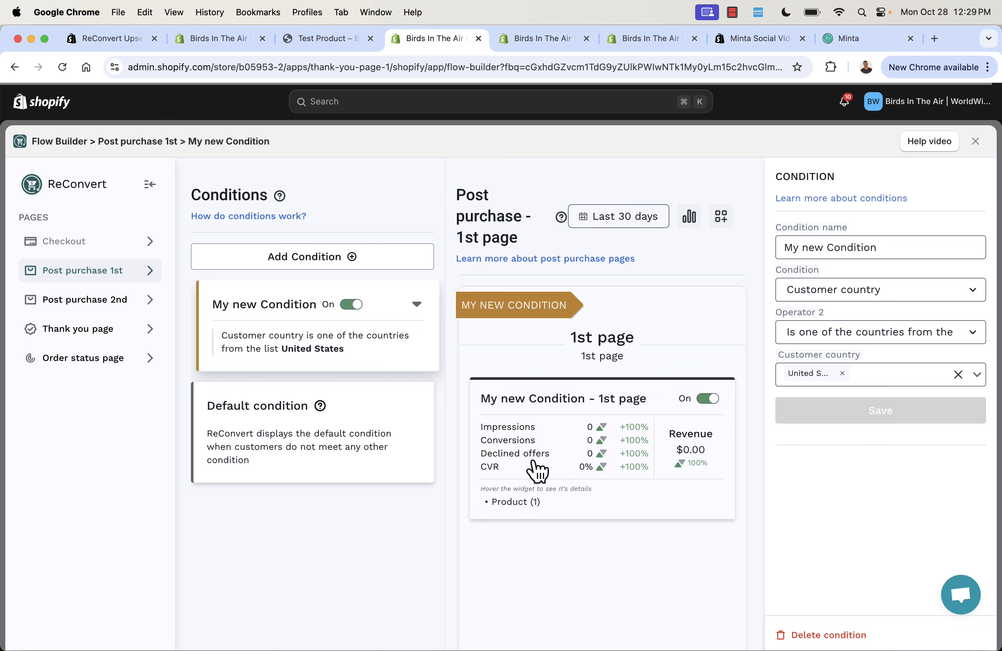
click(517, 505)
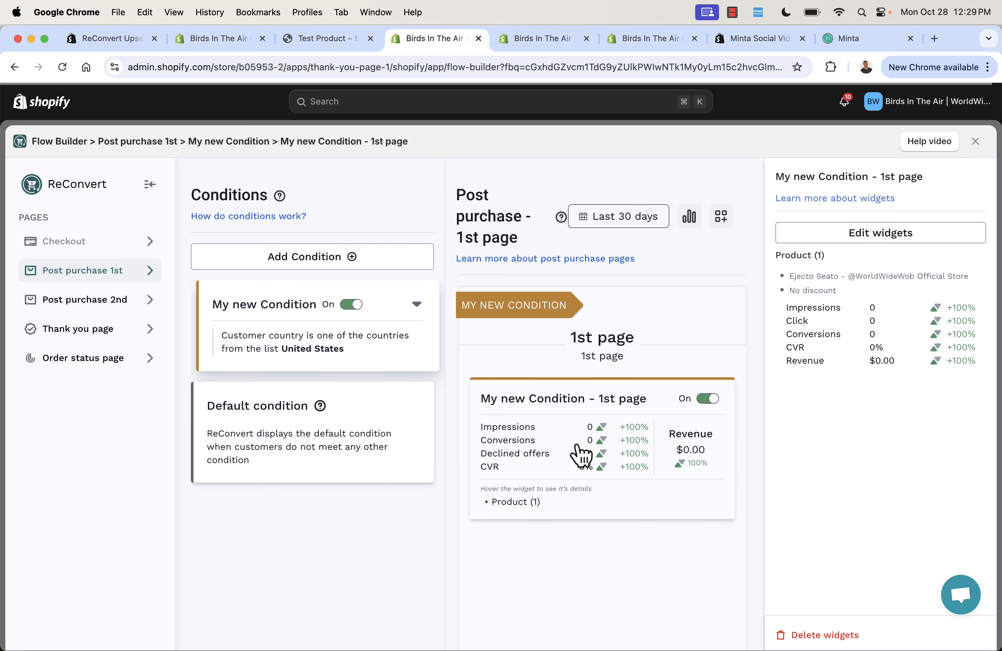
mouse_move(531, 508)
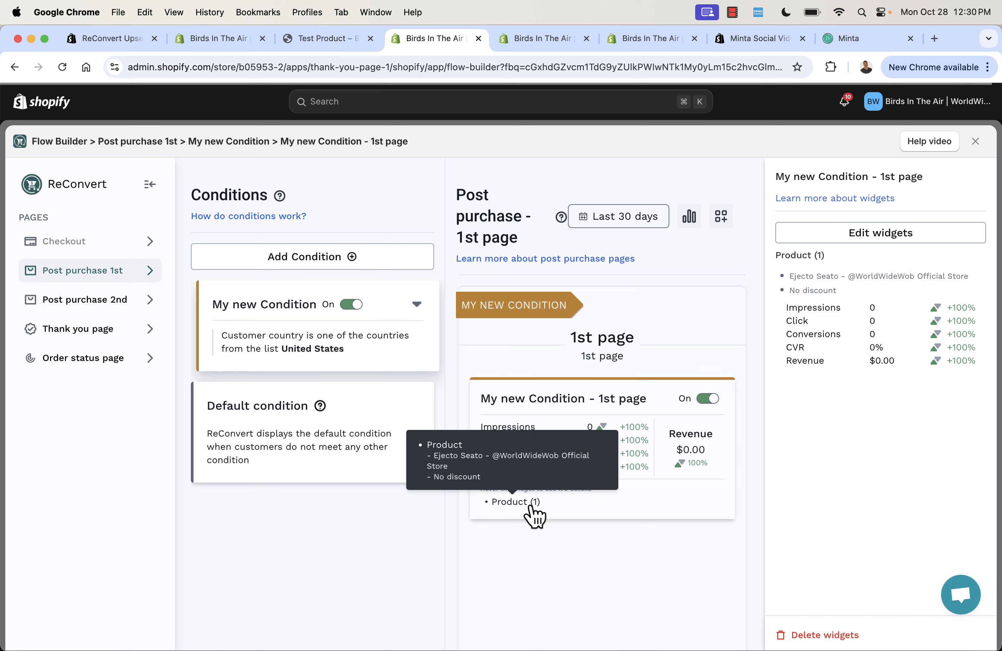
click(869, 240)
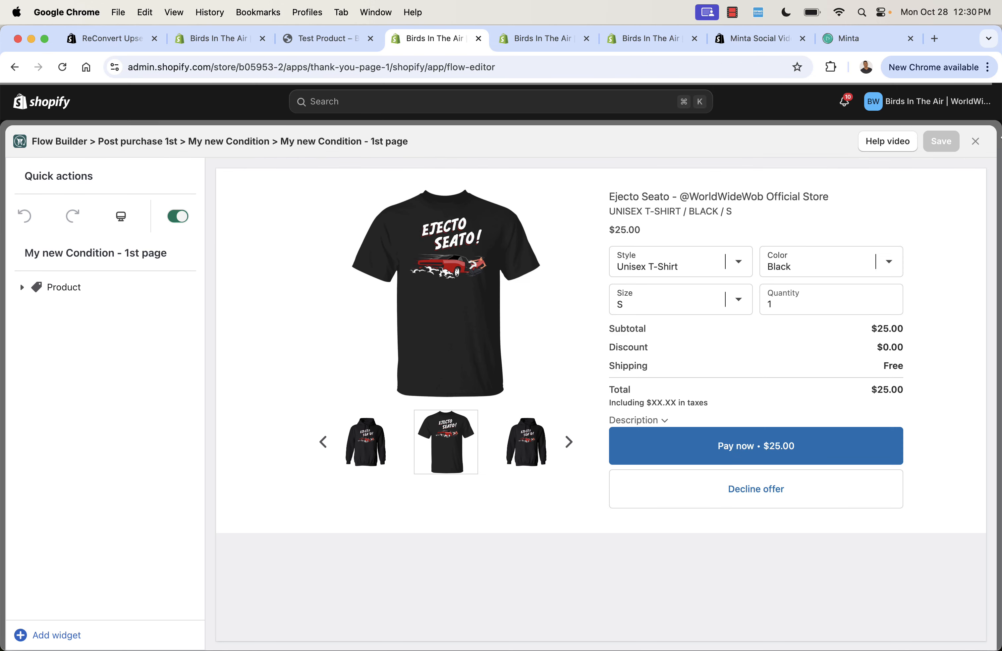
click(977, 142)
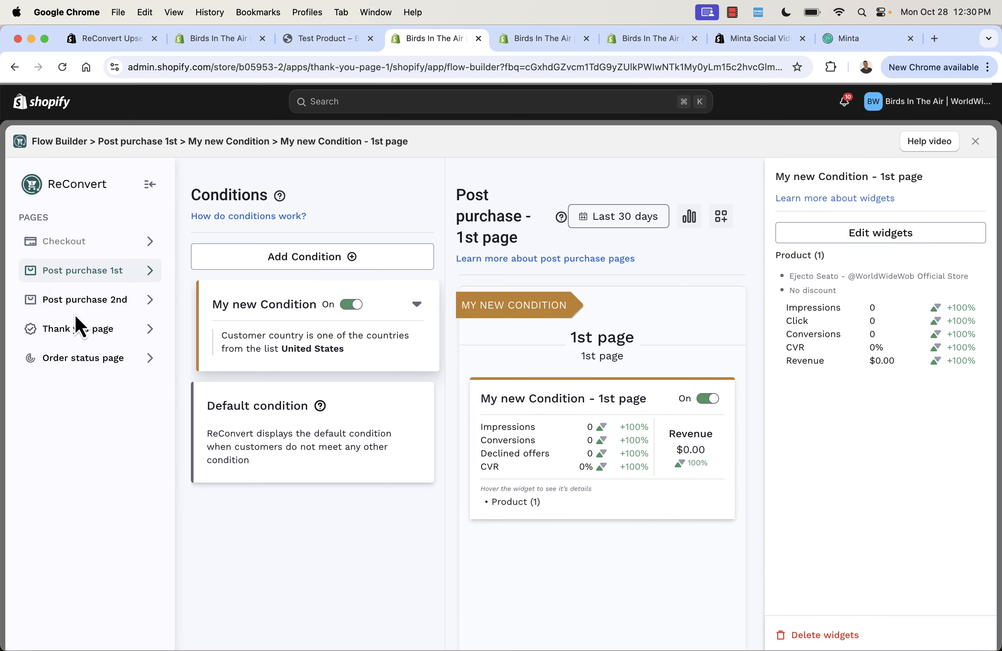
Review the downsell condition on the Post purchase 2nd page, preview its product offer in the widget editor and return to the flow.
click(89, 302)
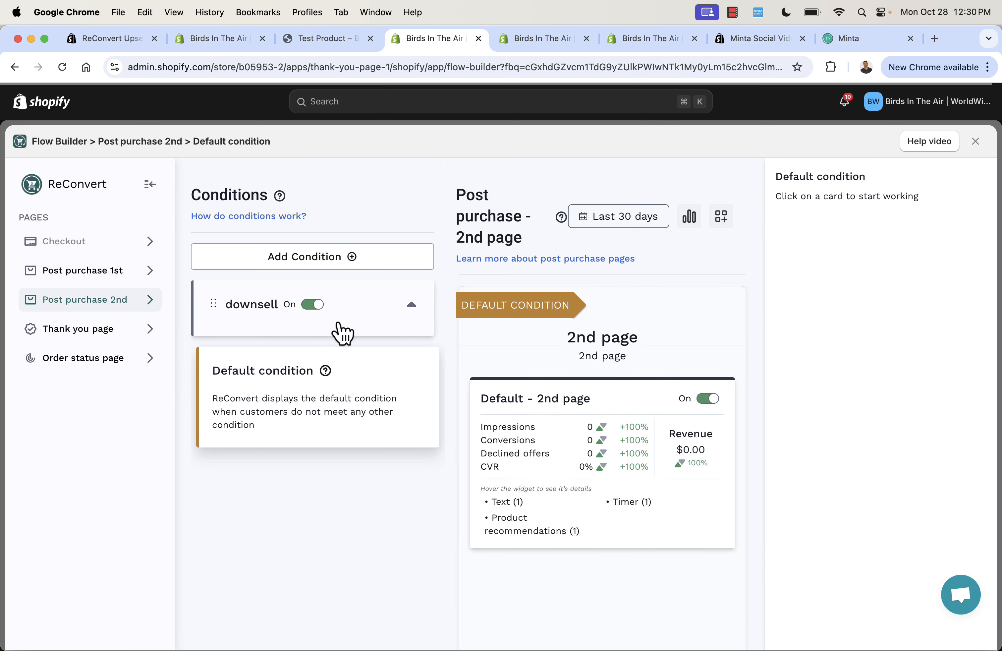
click(354, 327)
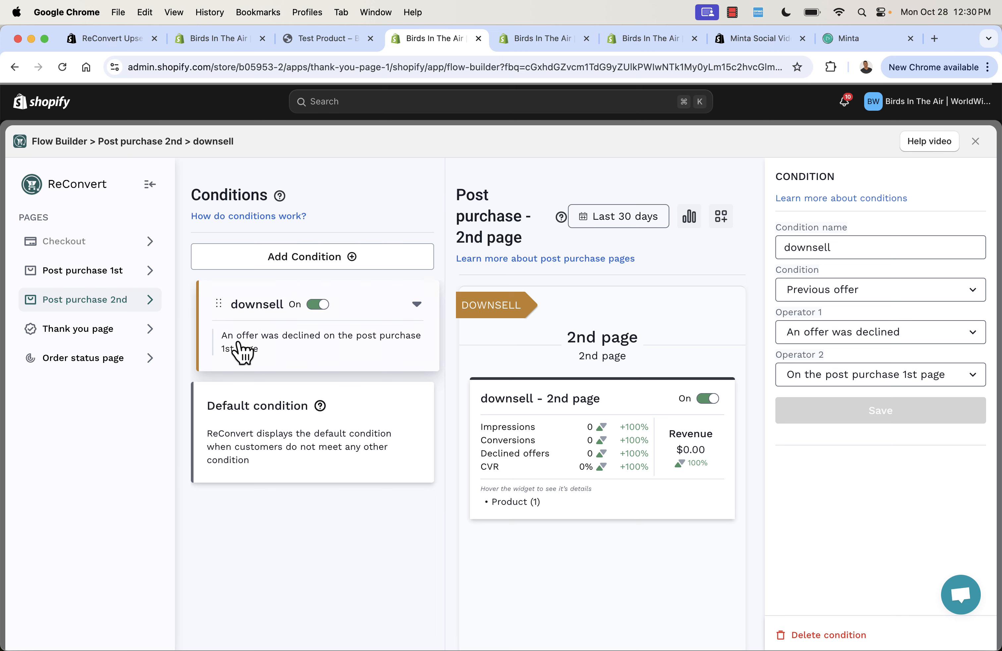
click(522, 512)
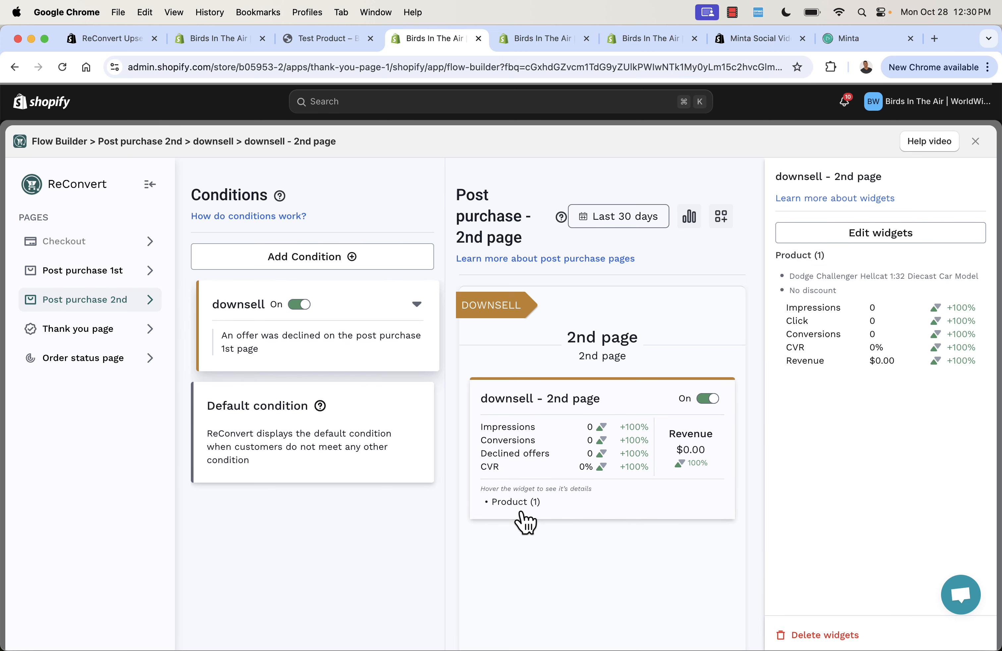
click(783, 232)
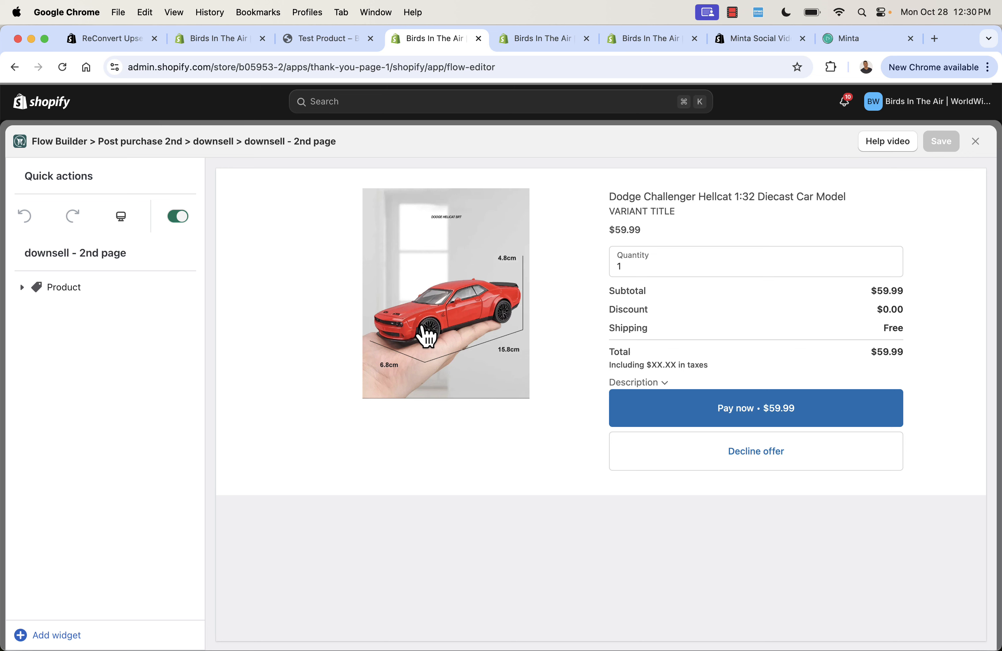
click(976, 144)
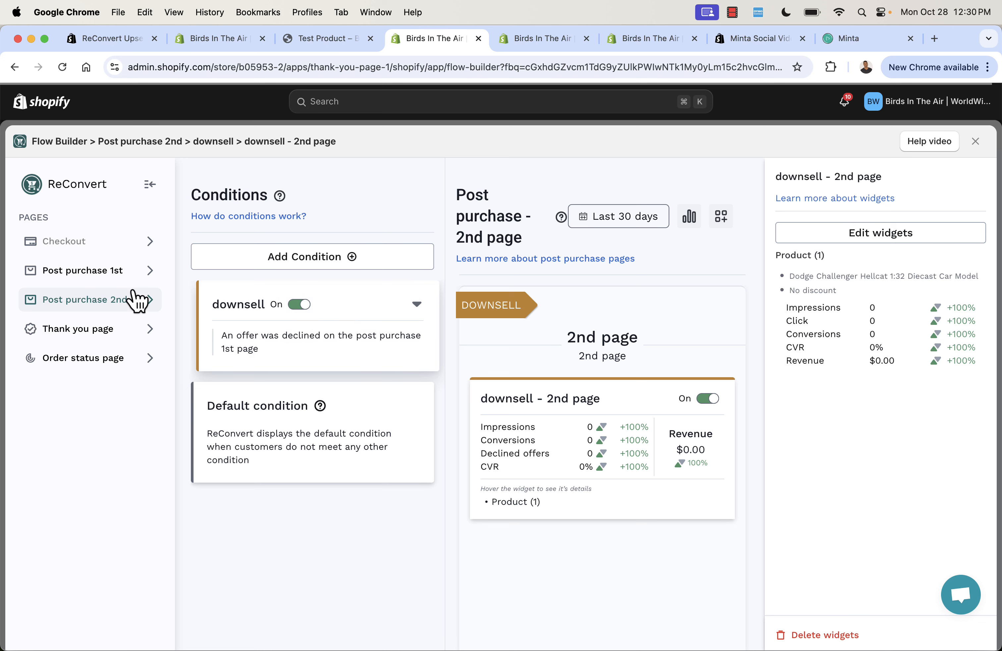
Review the test condition on the Thank you page, including its product rule and the slot 1 product upsell details.
click(86, 341)
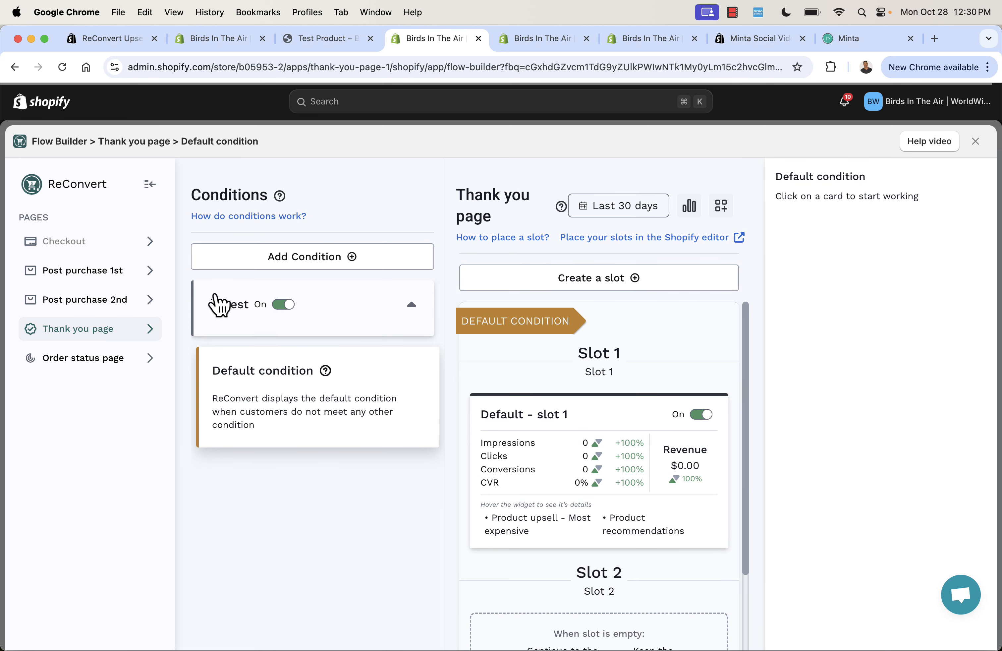
click(382, 316)
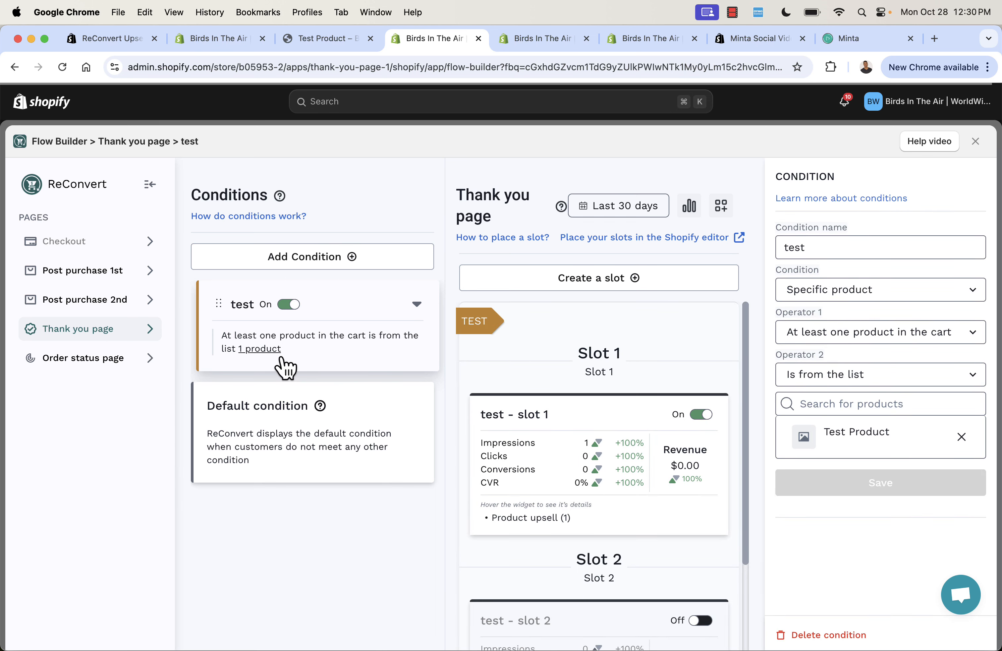
mouse_move(280, 358)
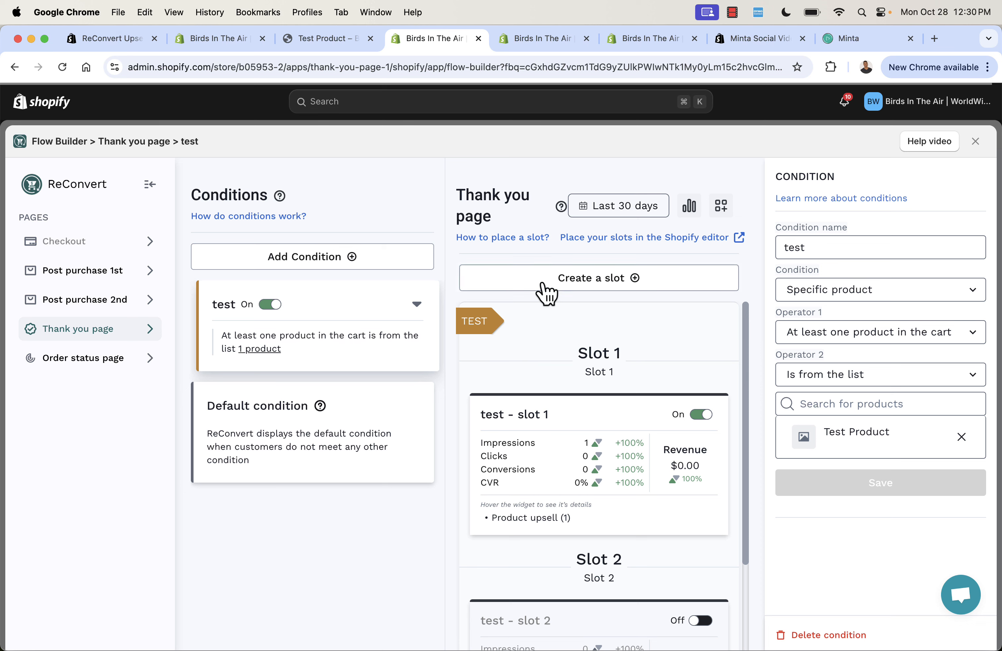
mouse_move(548, 519)
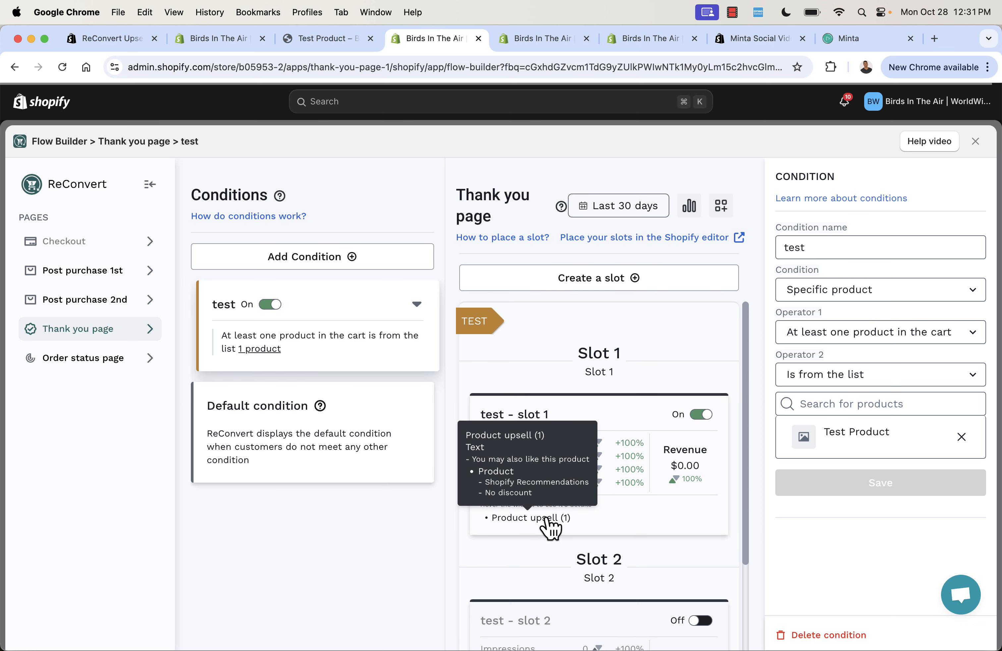
Inspect the Product upsell widget's blocks and preview in the test - slot 1 editor, then return to the flow.
click(548, 520)
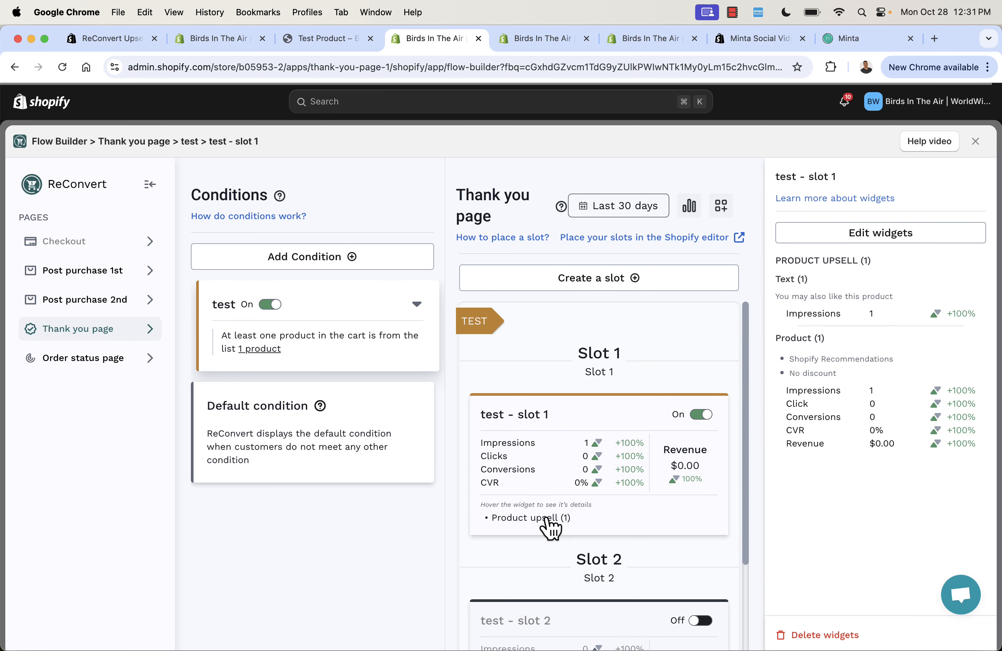
click(858, 241)
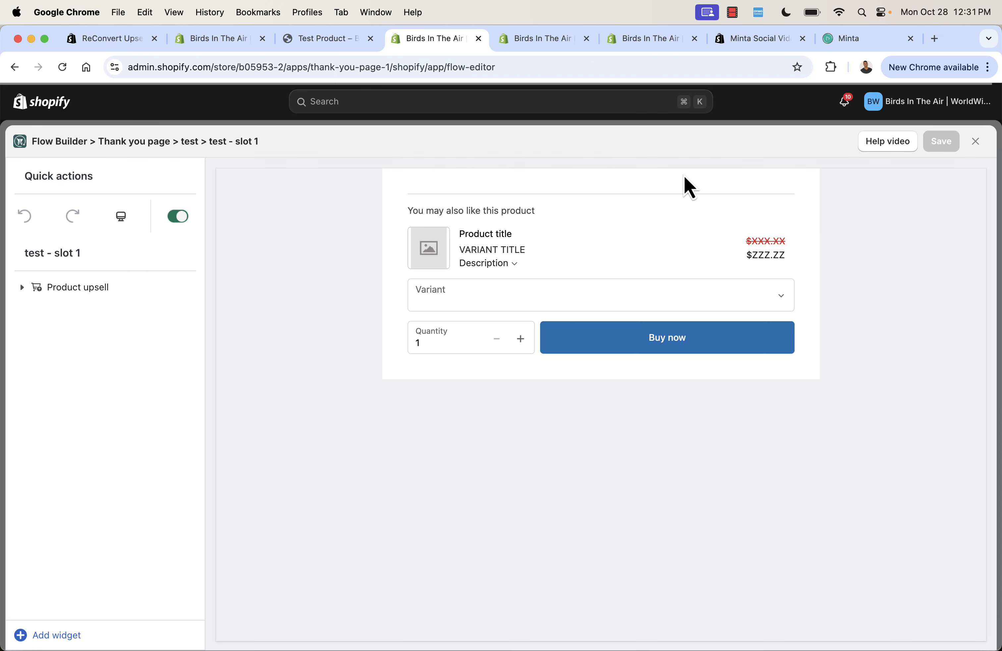
click(23, 288)
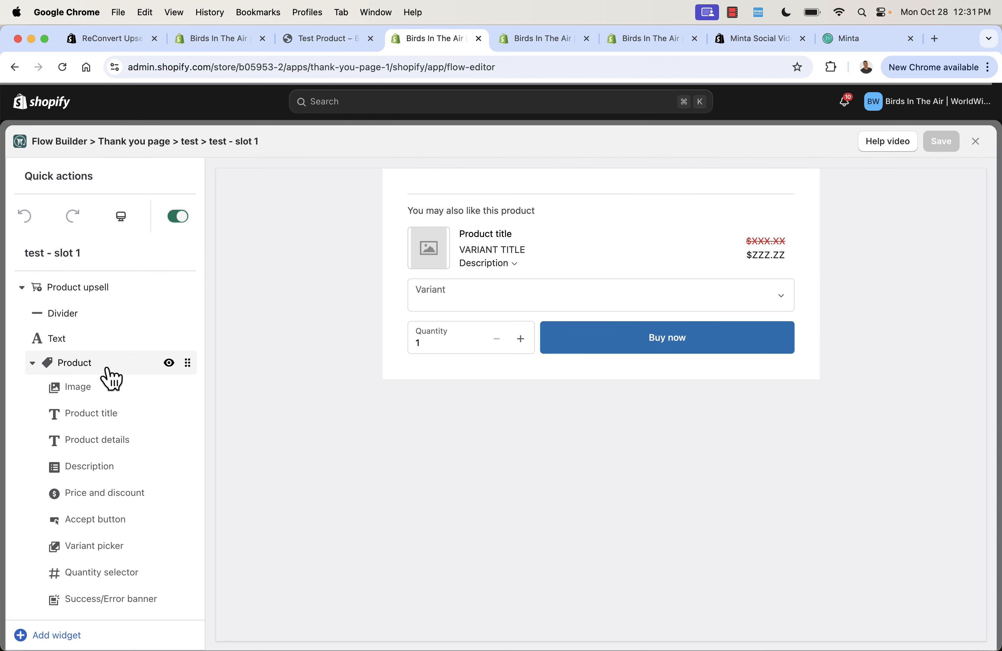
scroll(127, 380, down, 2)
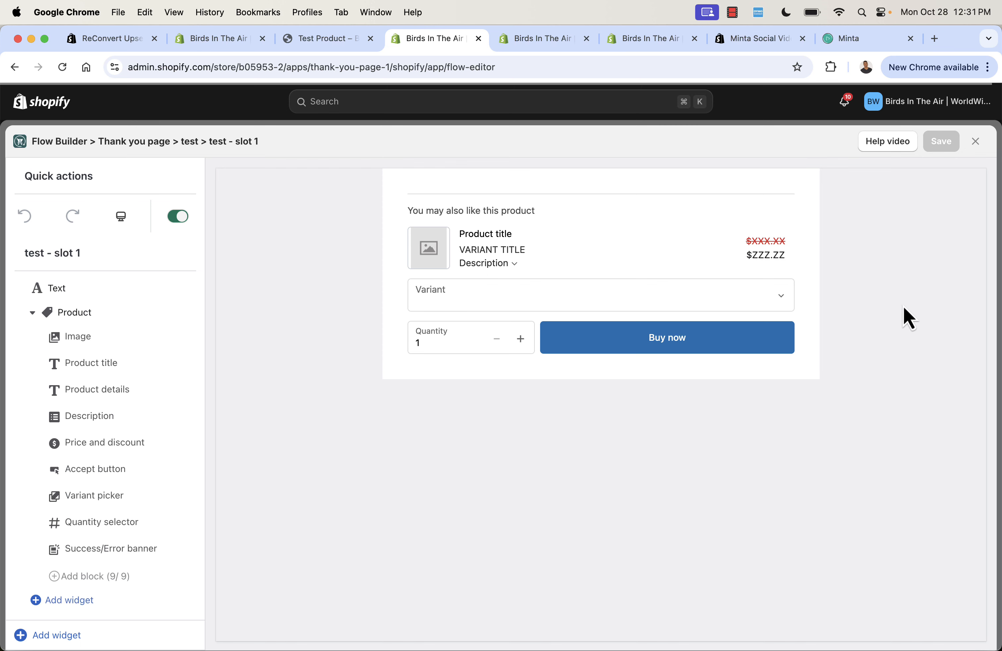
click(977, 142)
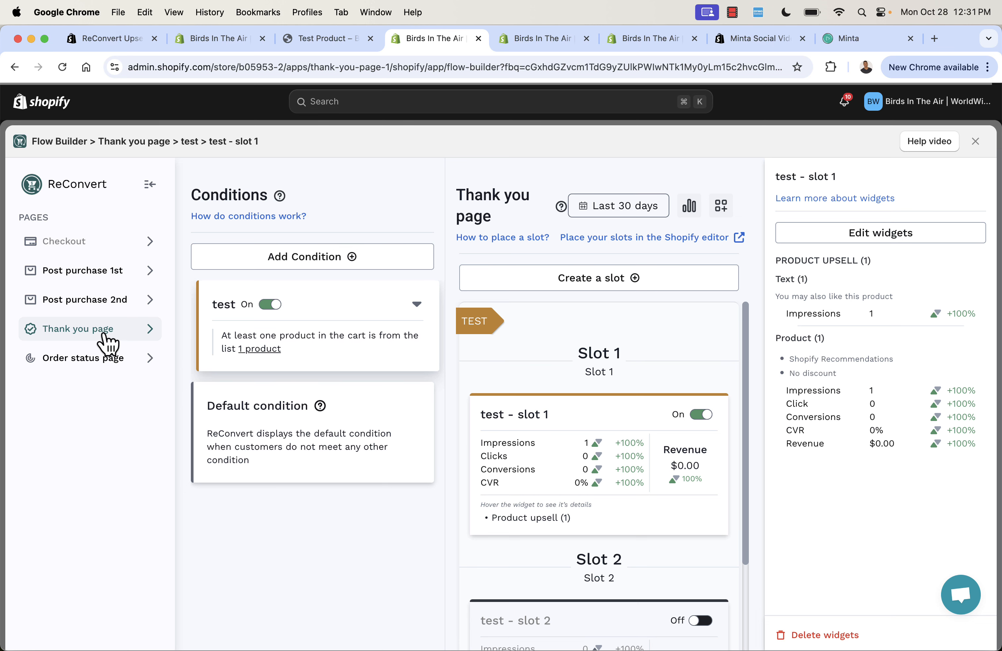
Review the condition named another condition on the Order status page, including its language rule and slot 1 product upsell.
click(97, 364)
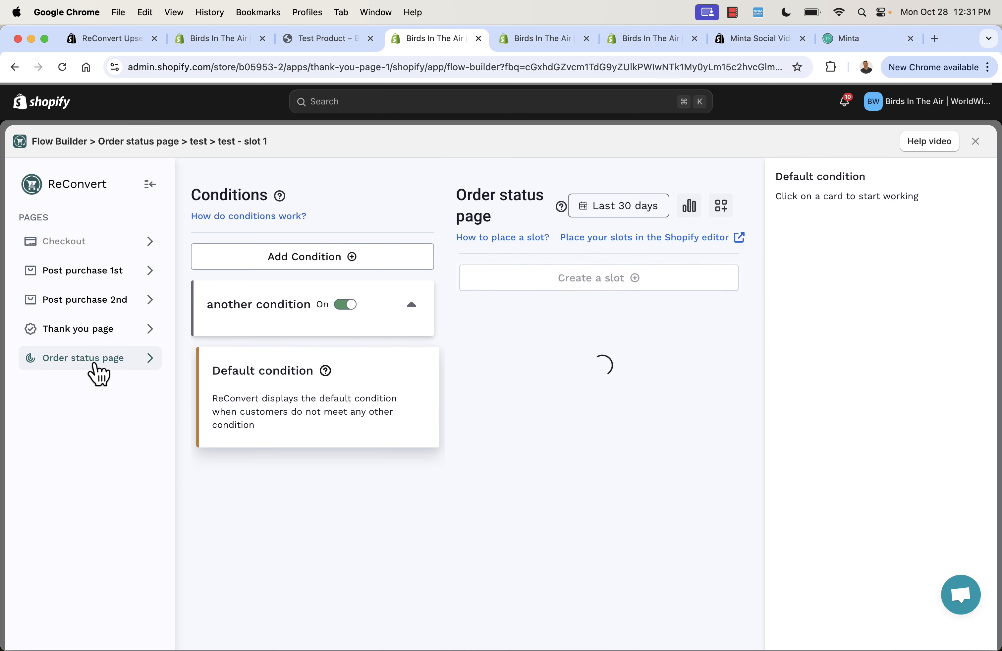
click(233, 317)
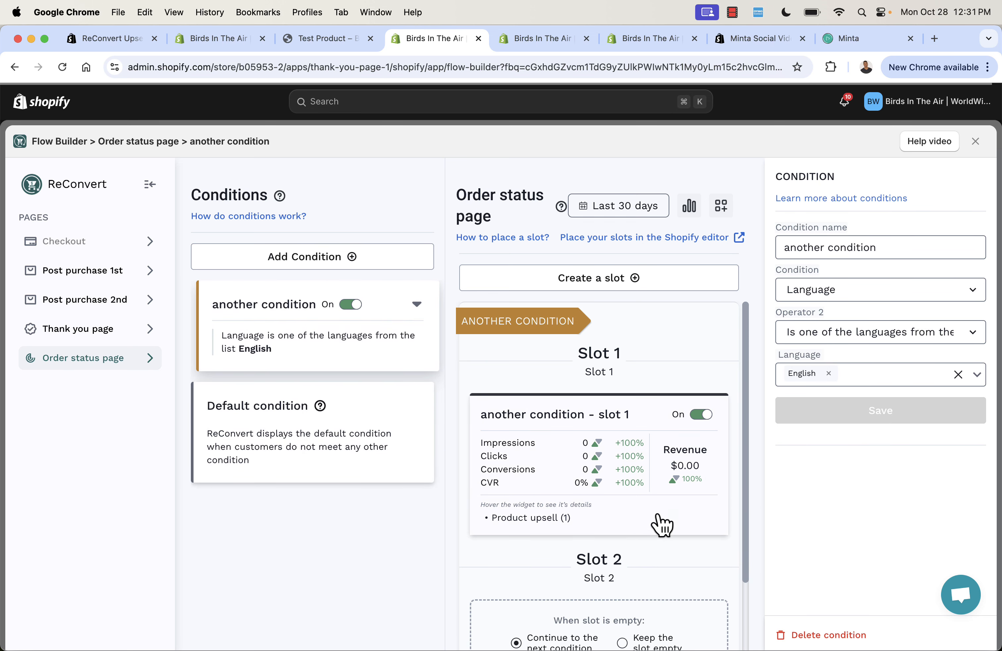
mouse_move(535, 518)
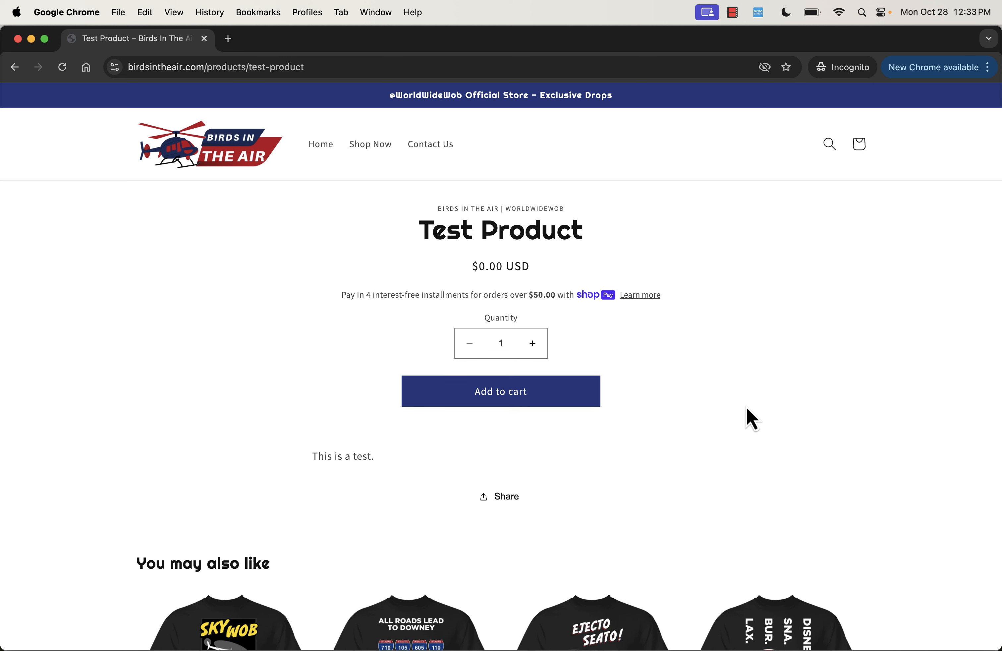
Switch to the storefront, add one Test Product to the cart and complete the free order through checkout.
click(545, 401)
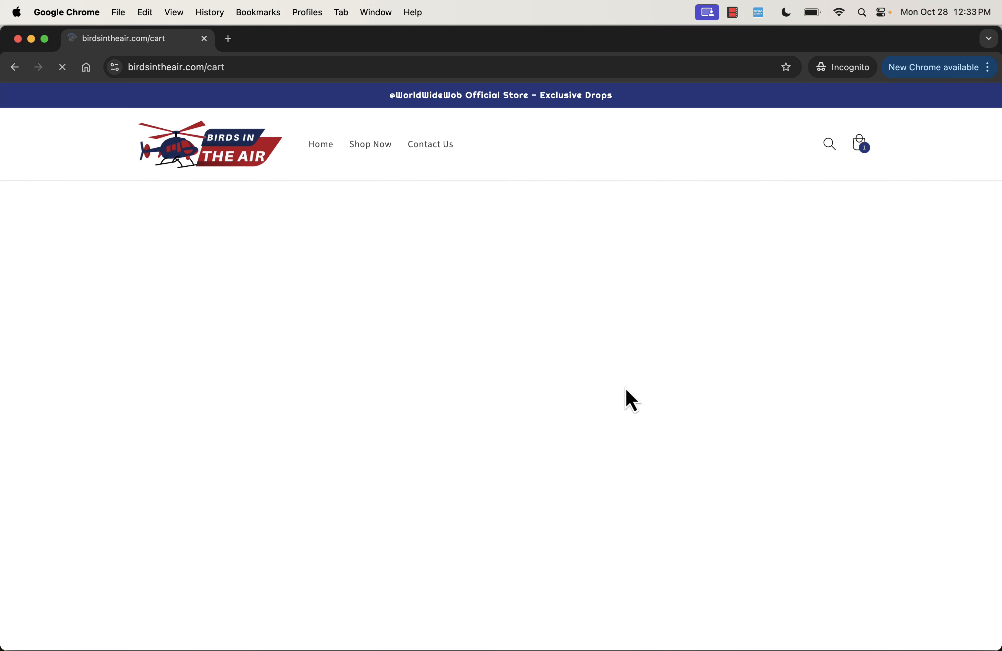
click(775, 535)
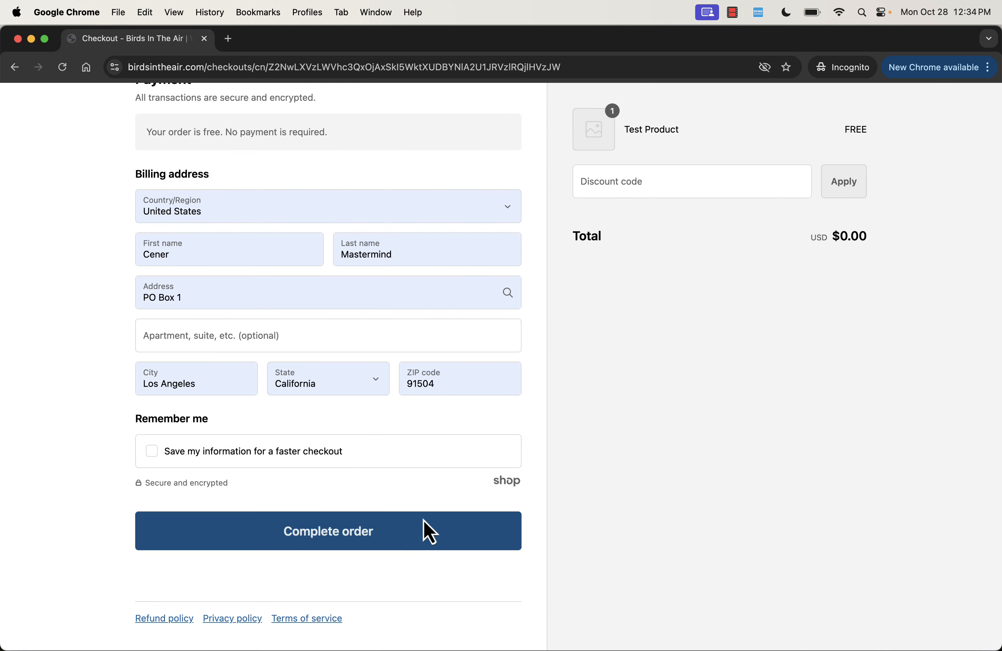
click(425, 523)
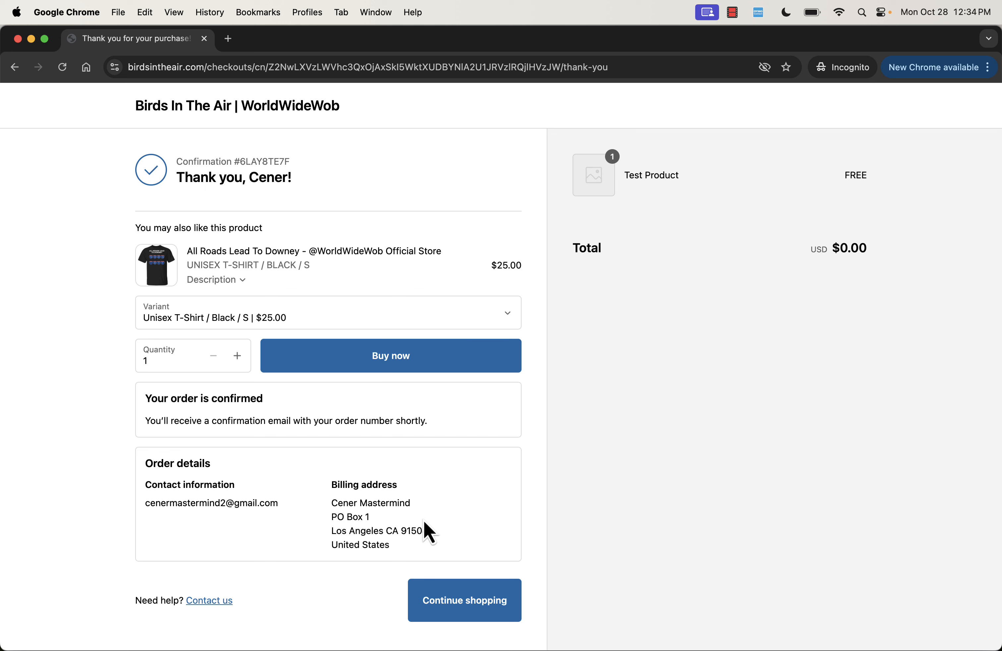
Browse the upsell product's variants on the thank-you page and choose Unisex T-Shirt / Red / S.
click(357, 313)
scroll(297, 503, down, 10)
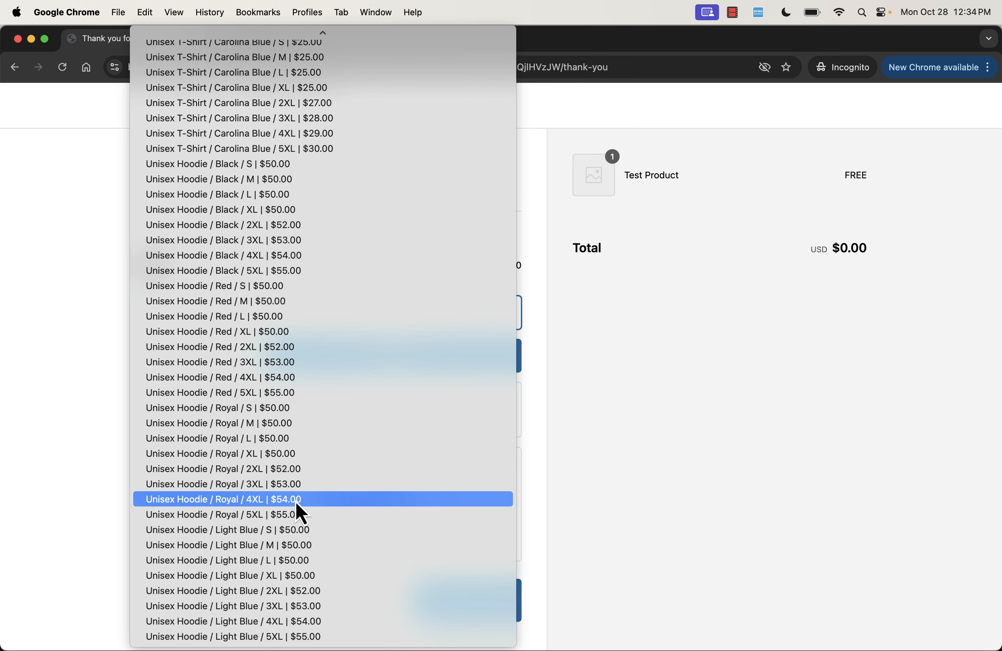
scroll(297, 503, up, 15)
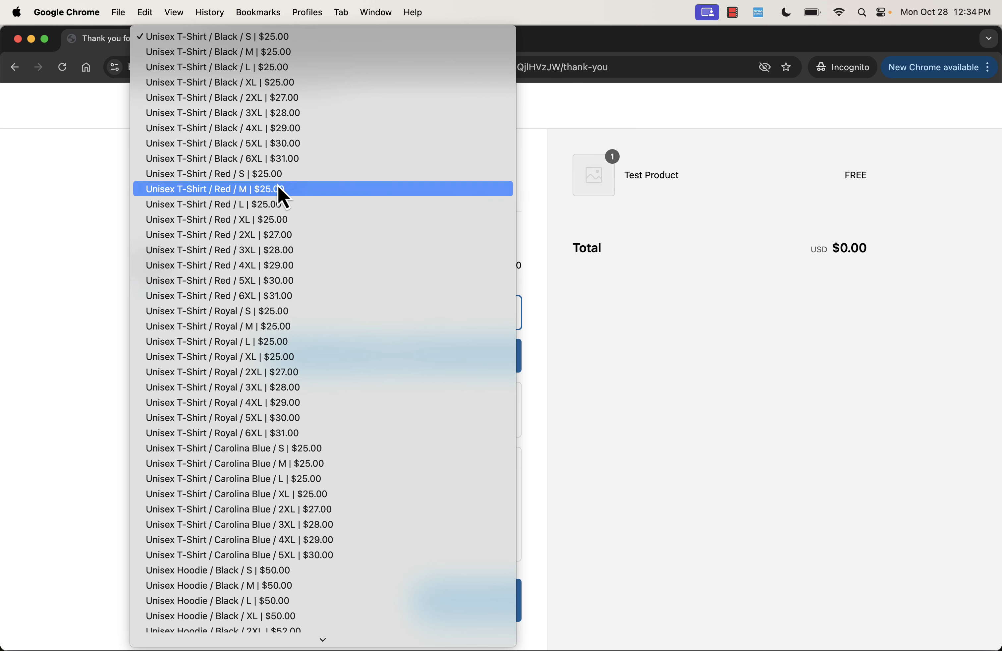
click(275, 175)
click(75, 227)
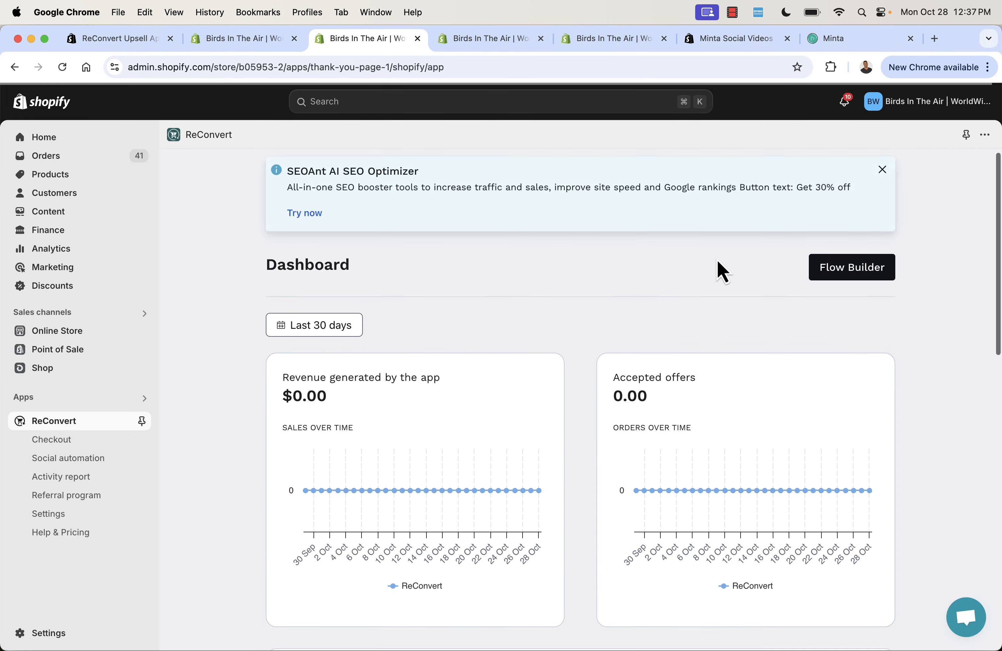
Look over the ReConvert dashboard in the Shopify admin, covering revenue, accepted offers, pages analytics and the latest activity report.
scroll(719, 262, down, 2)
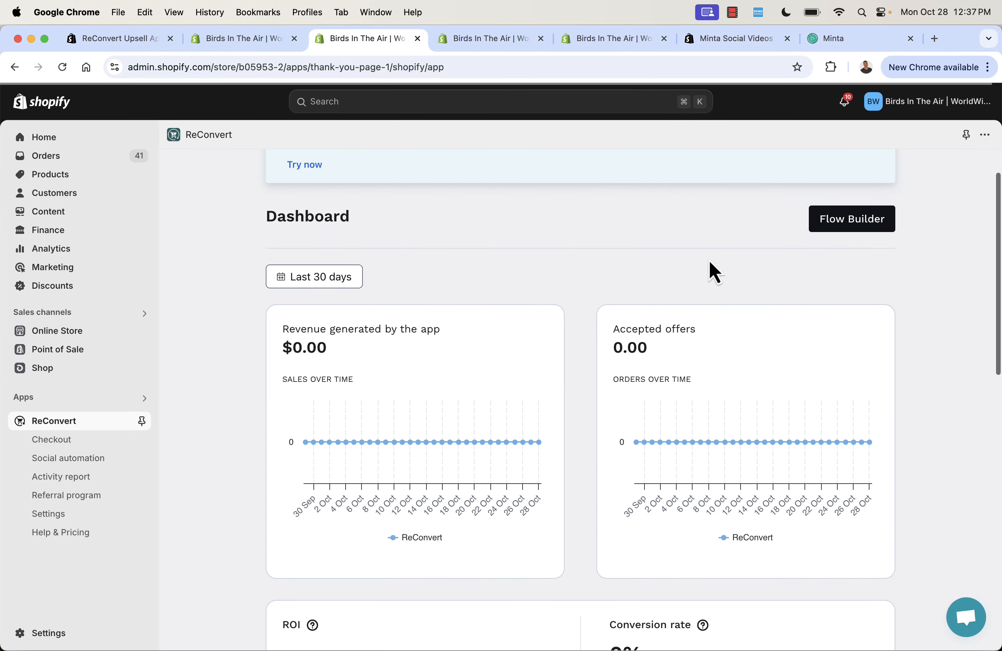
scroll(556, 385, down, 5)
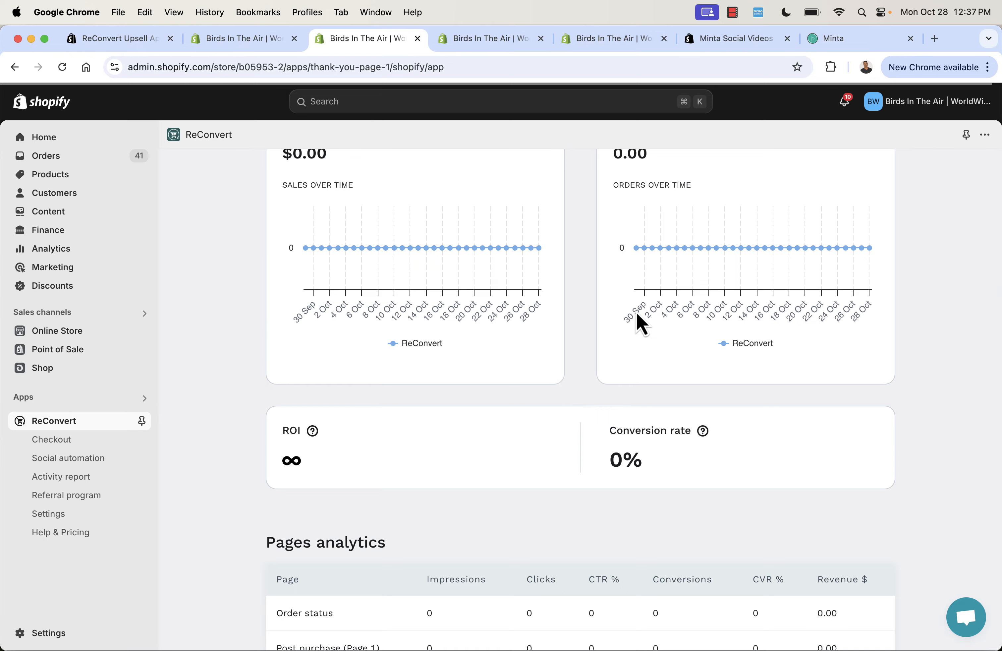
scroll(637, 315, down, 4)
scroll(581, 467, down, 5)
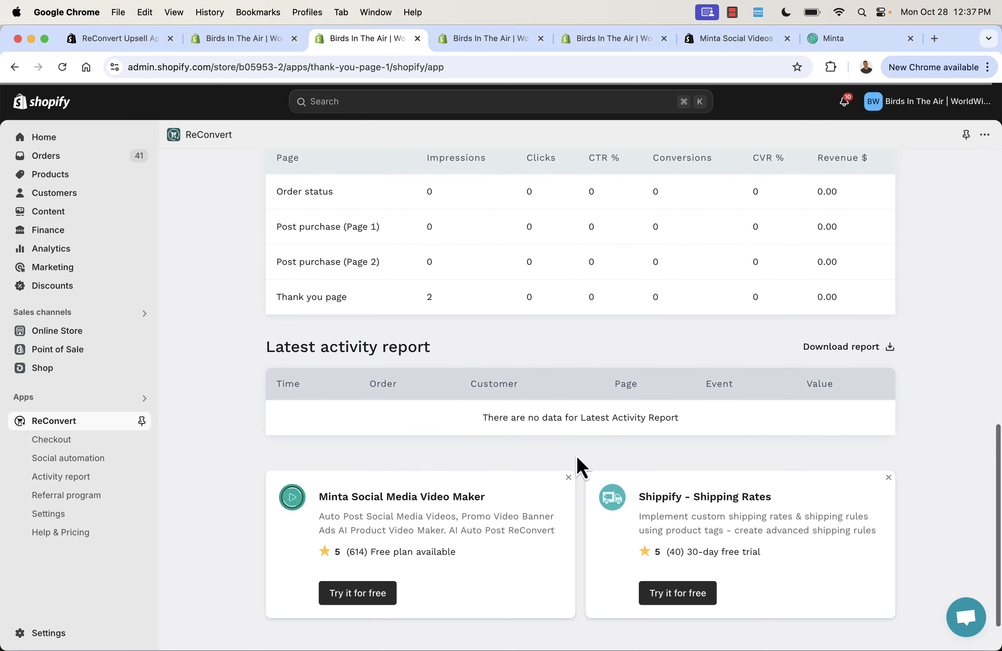
scroll(582, 467, up, 14)
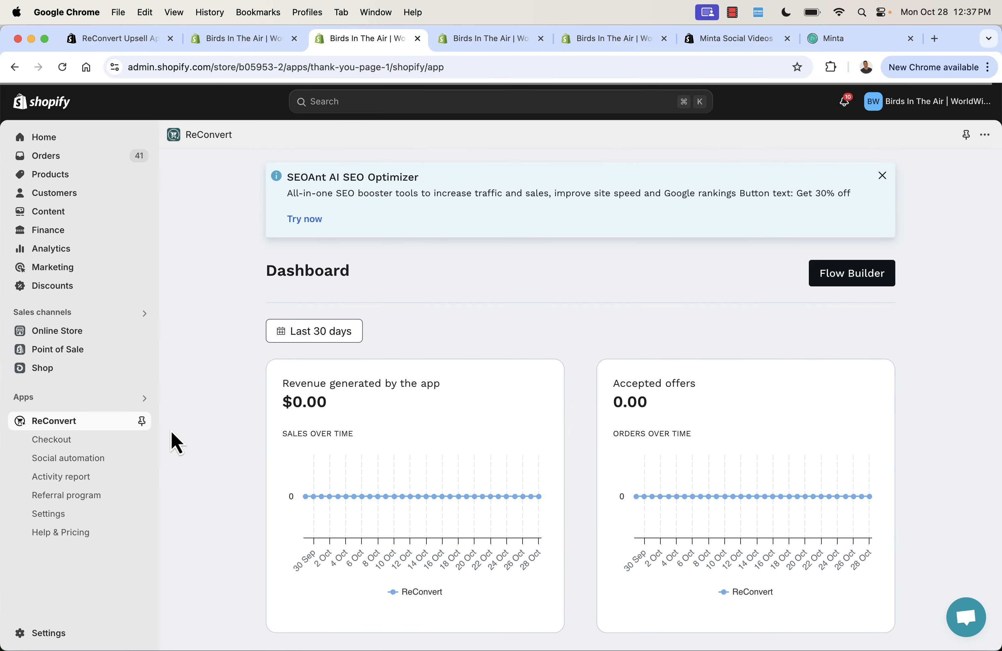
Review ReConvert's settings and referral program, and open the activity report.
click(57, 522)
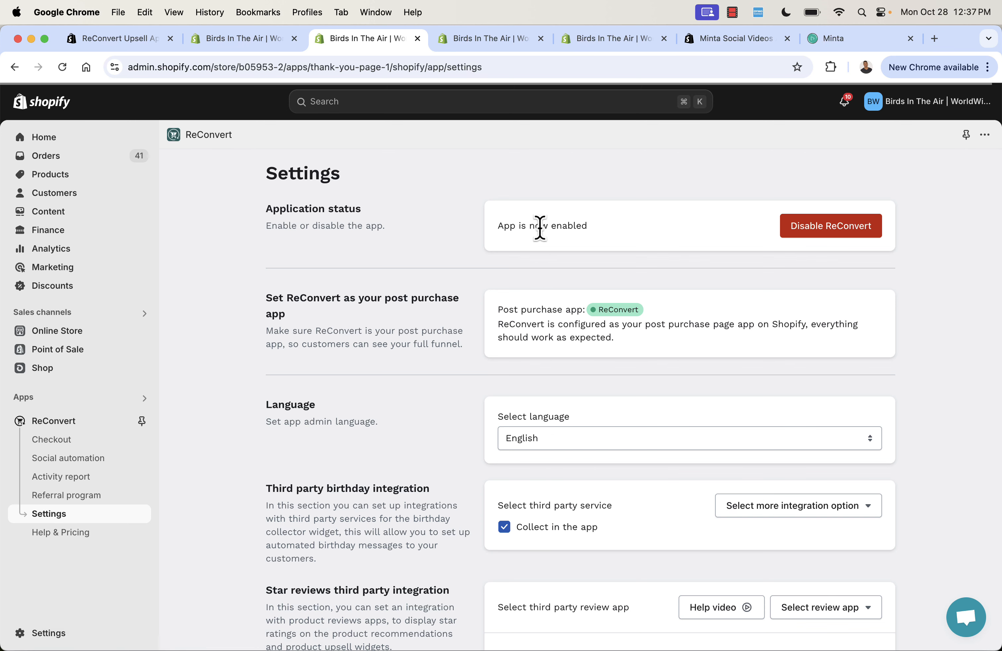
scroll(484, 377, down, 3)
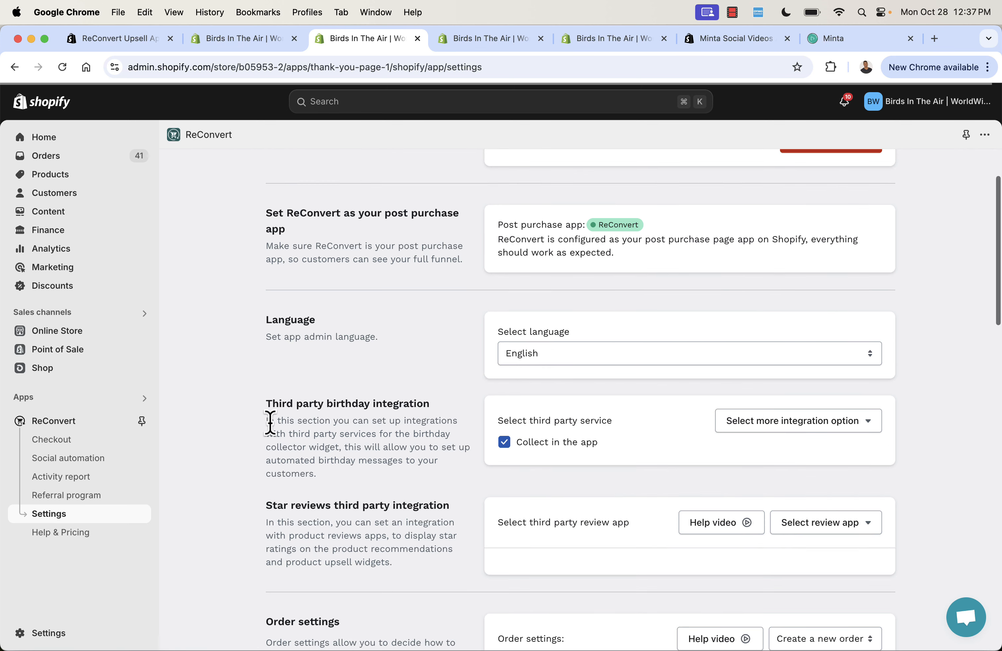
click(98, 497)
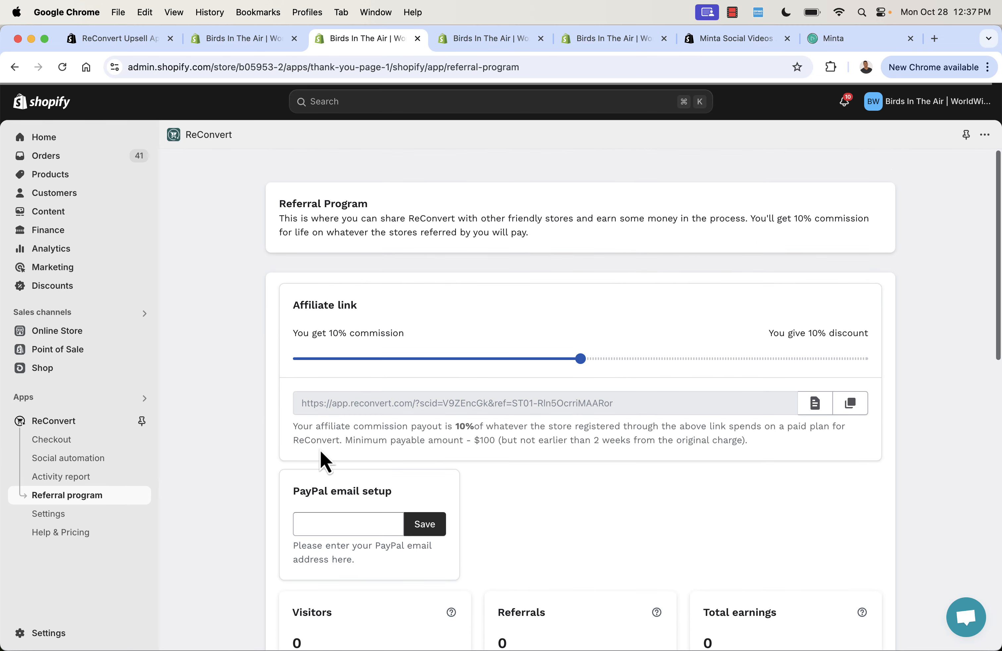
click(75, 477)
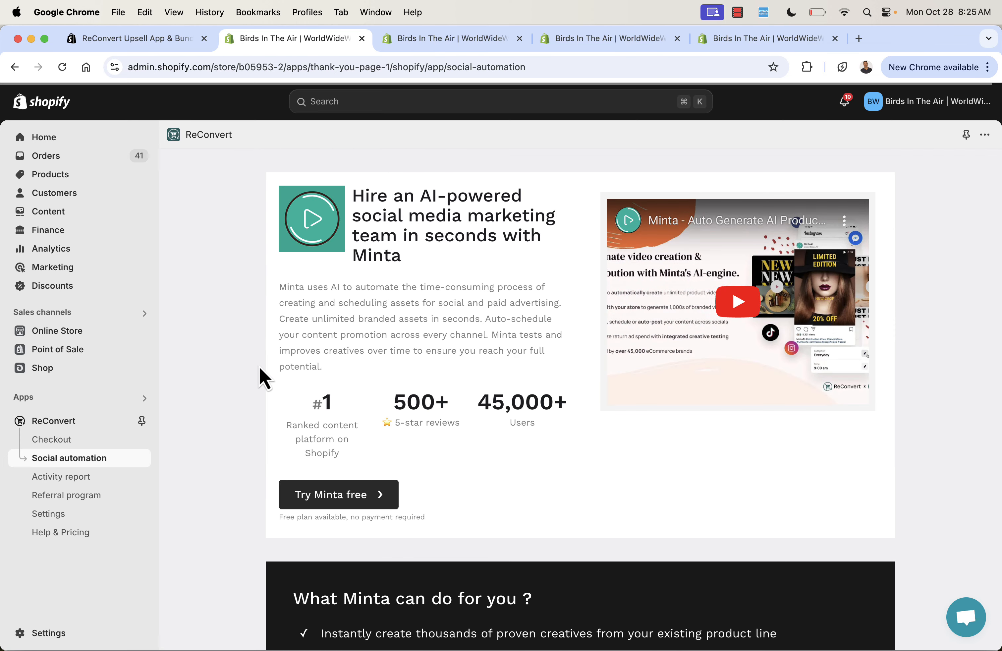
Open Minta from the Social automation page, preview the gift card TikTok post scheduled for Wed, Oct 30th in the Planner and close it.
scroll(259, 366, down, 1)
click(335, 479)
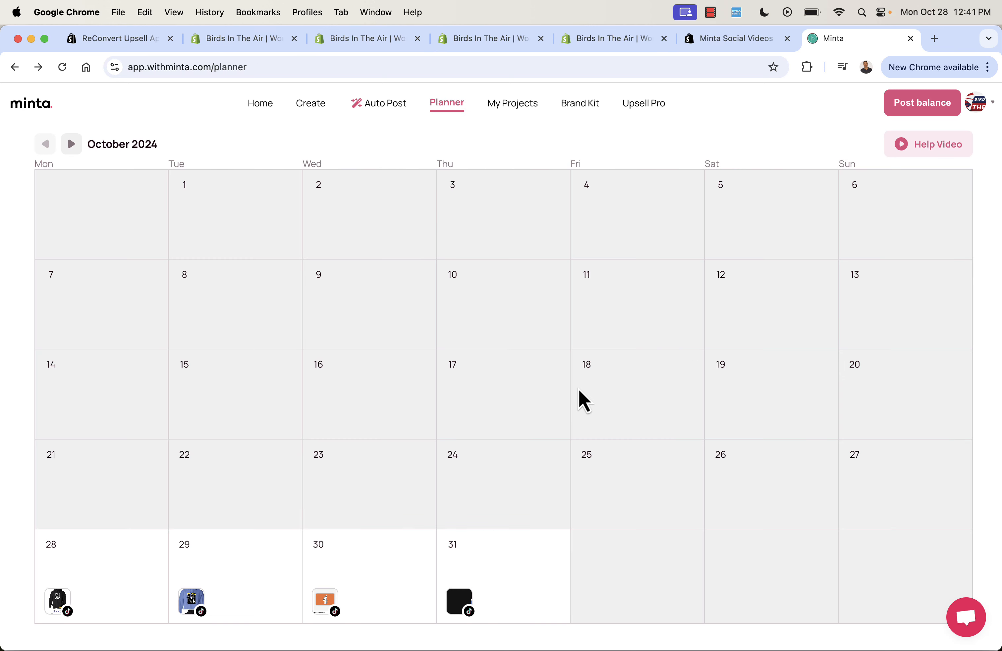
click(329, 602)
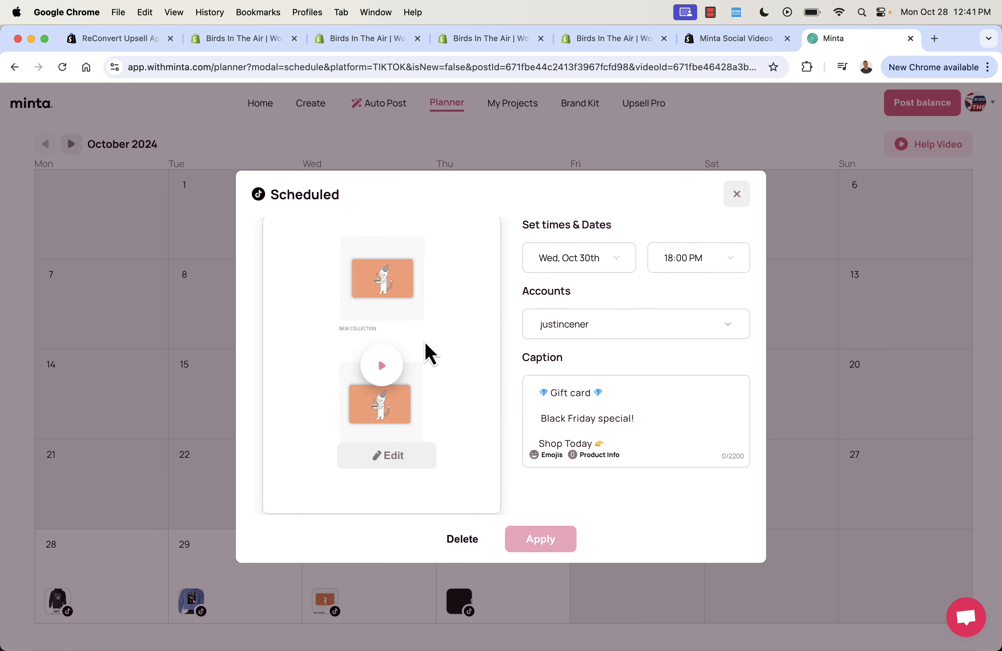
click(382, 372)
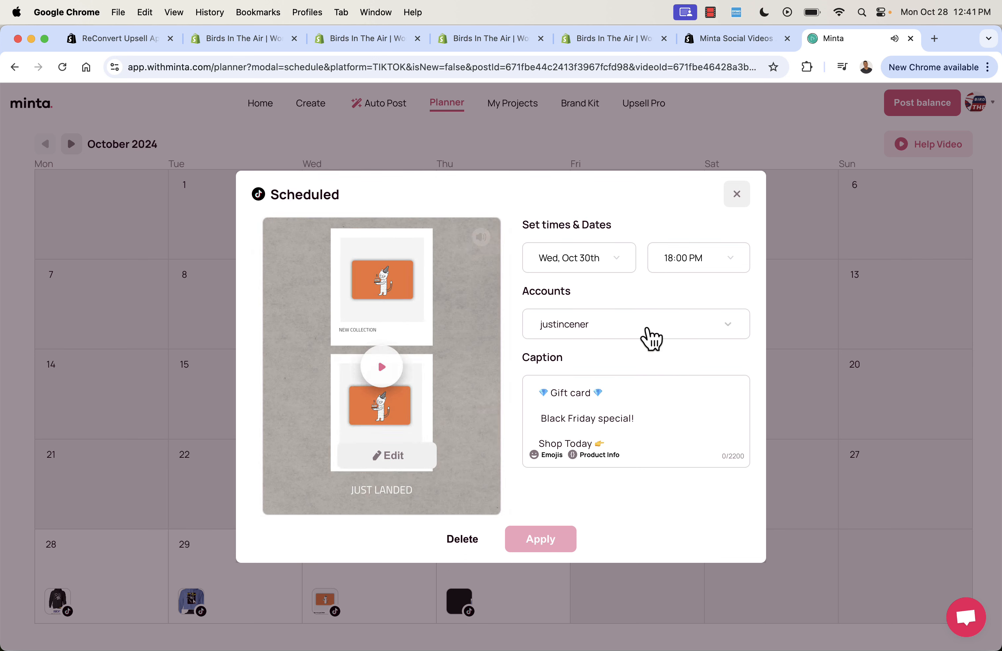
click(739, 195)
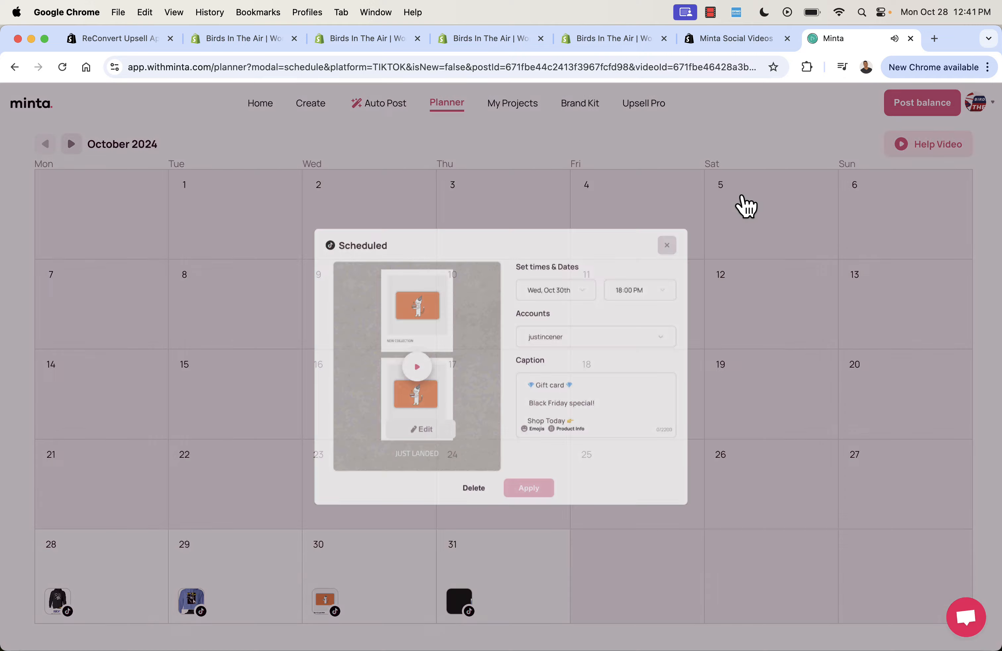
Open the TikTok post scheduled for Tue, Oct 29th in the Planner and play its video preview.
click(192, 608)
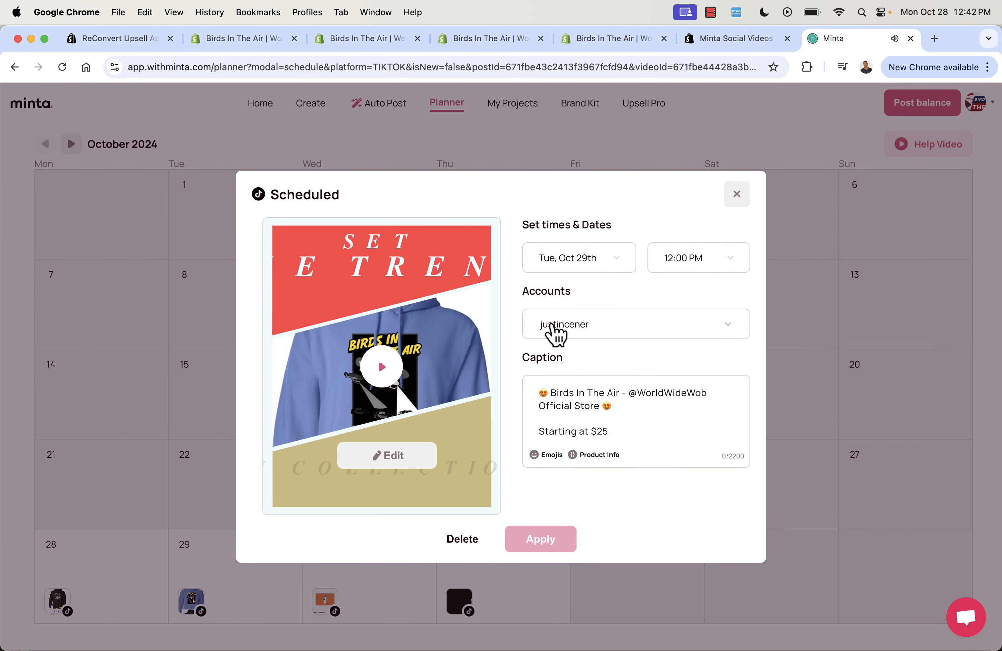
click(378, 372)
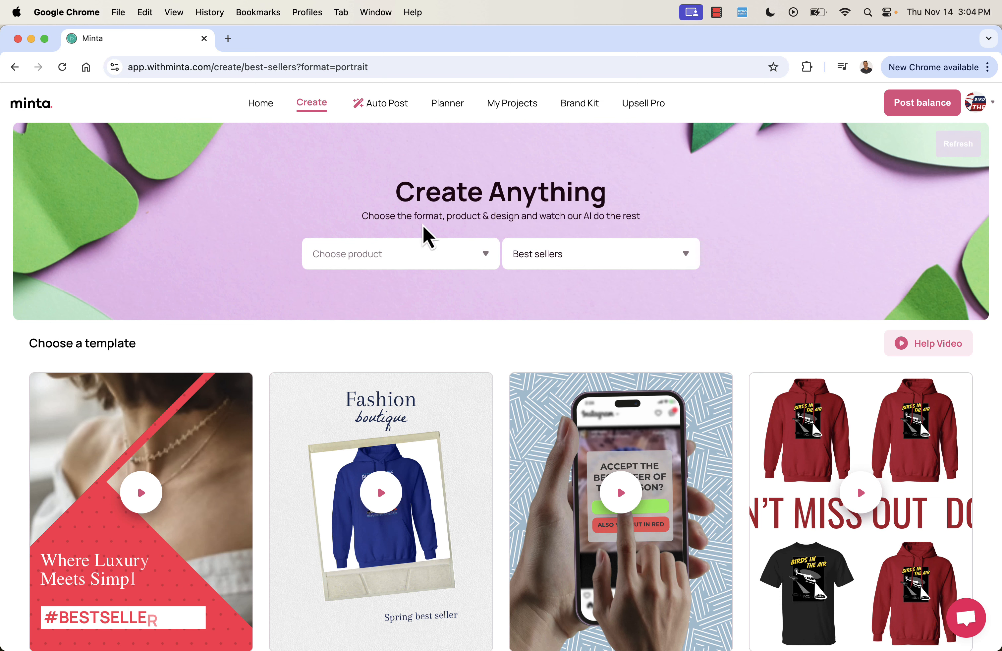
scroll(418, 297, down, 5)
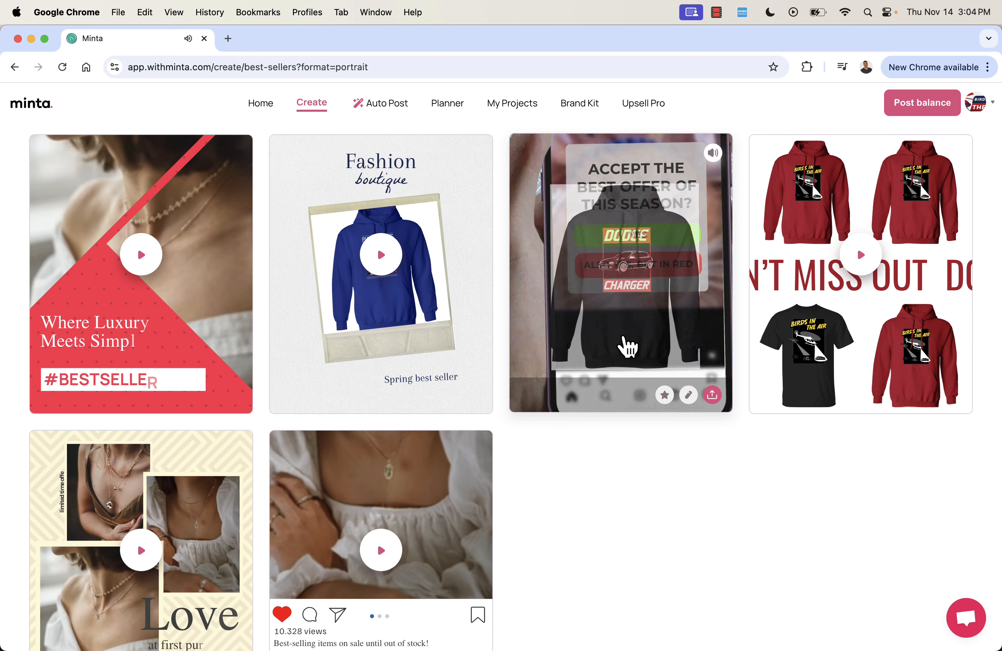
scroll(615, 481, up, 5)
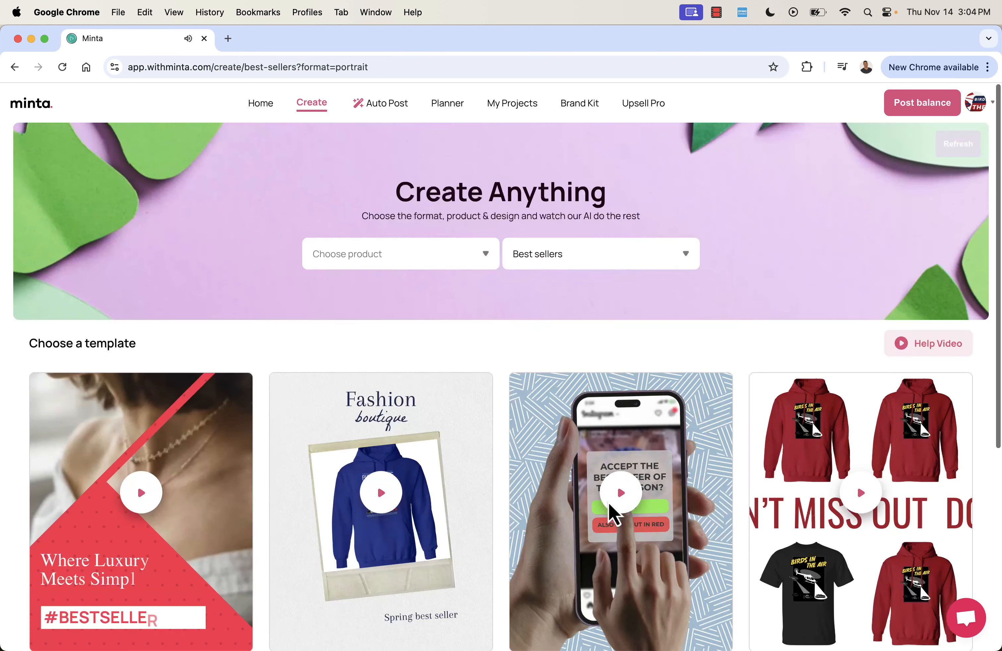
click(423, 264)
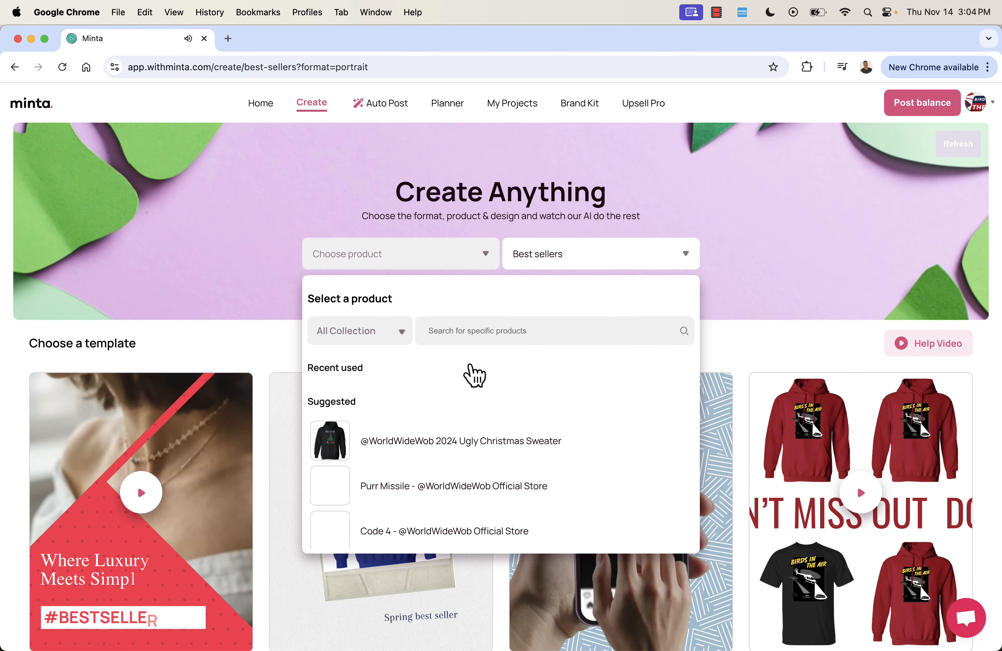
click(408, 456)
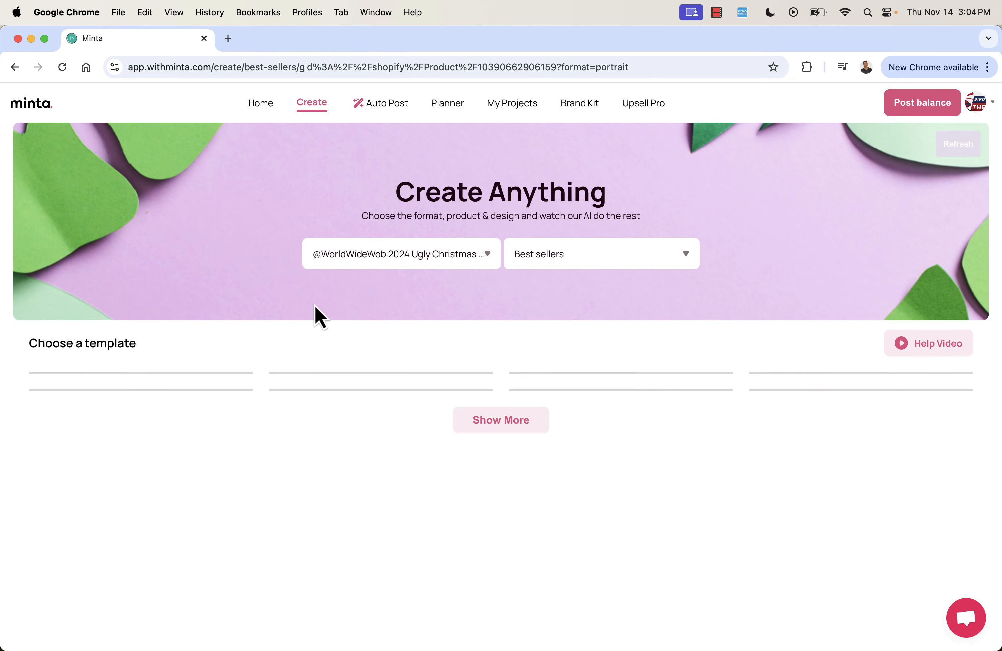
Preview the Best sellers video templates made with the Ugly Christmas Sweater, including the Fashion boutique, Don't Miss Out and Hot Item designs.
scroll(334, 406, down, 2)
mouse_move(351, 503)
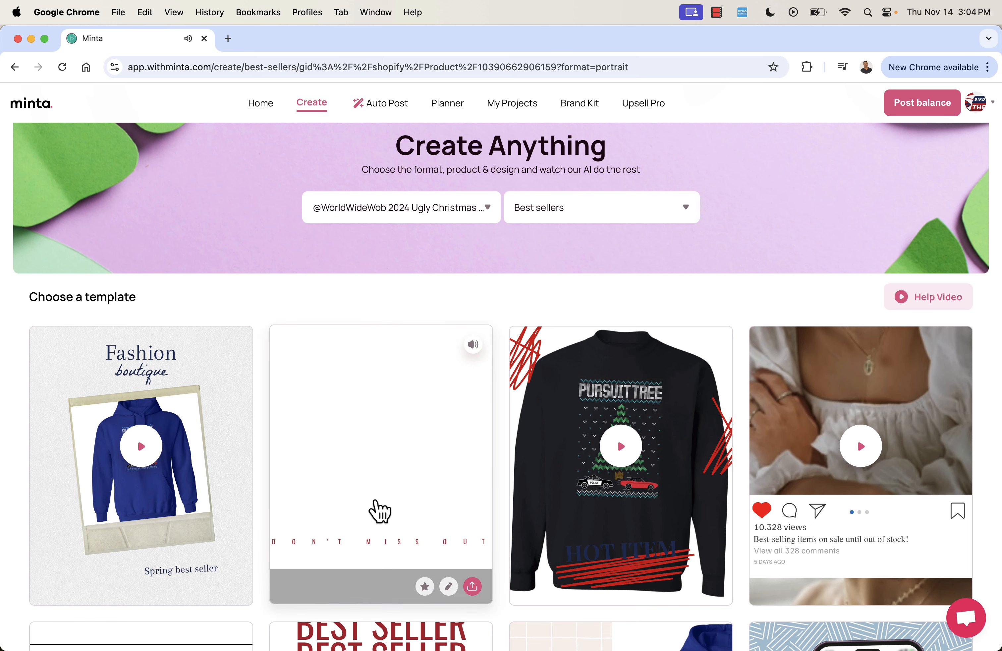
mouse_move(600, 486)
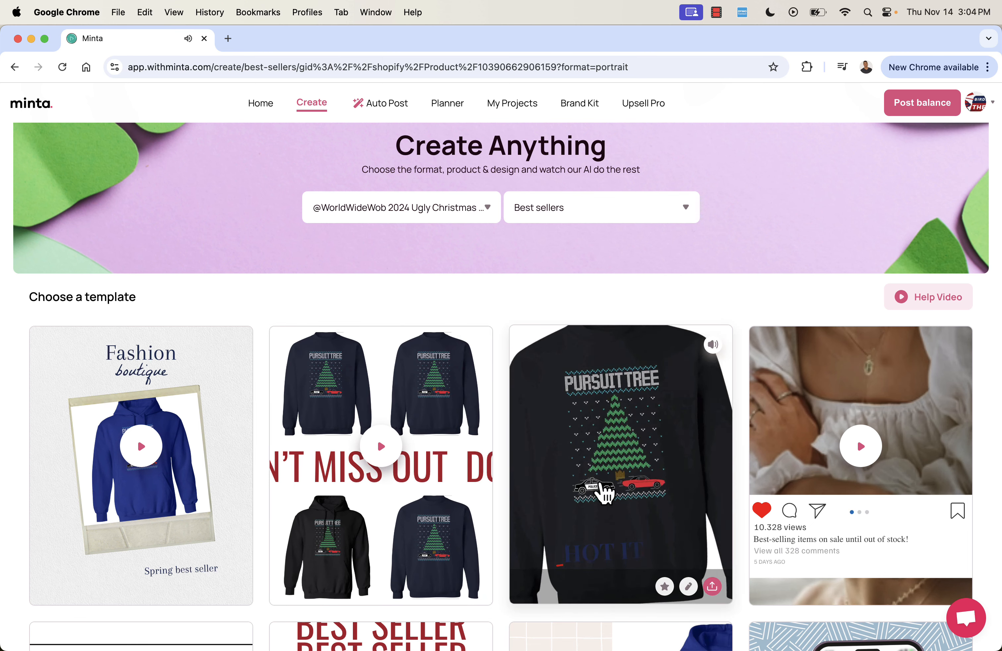
mouse_move(101, 569)
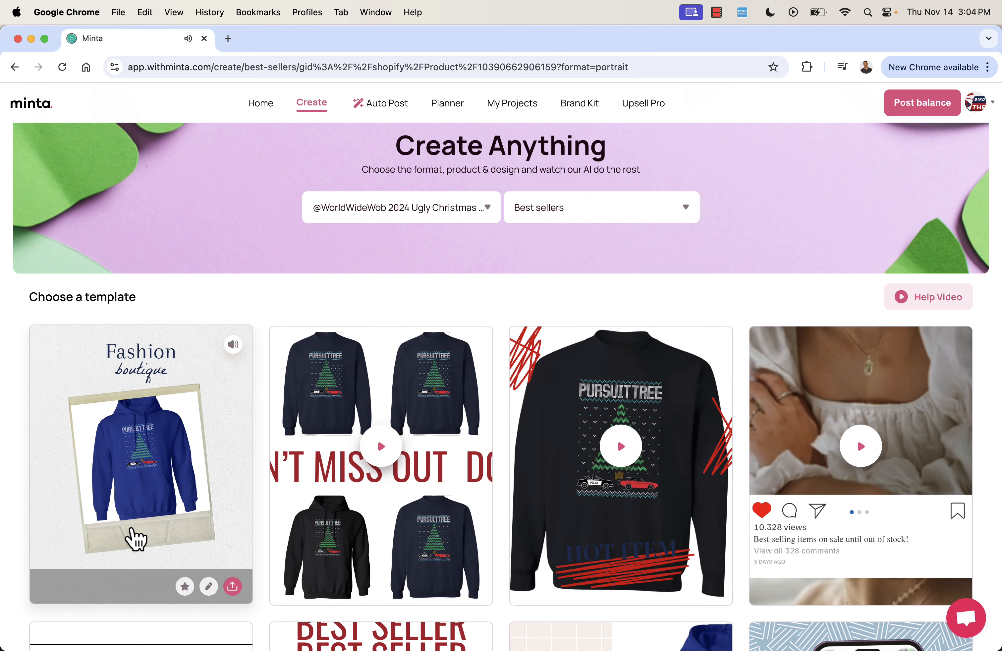
scroll(799, 470, down, 6)
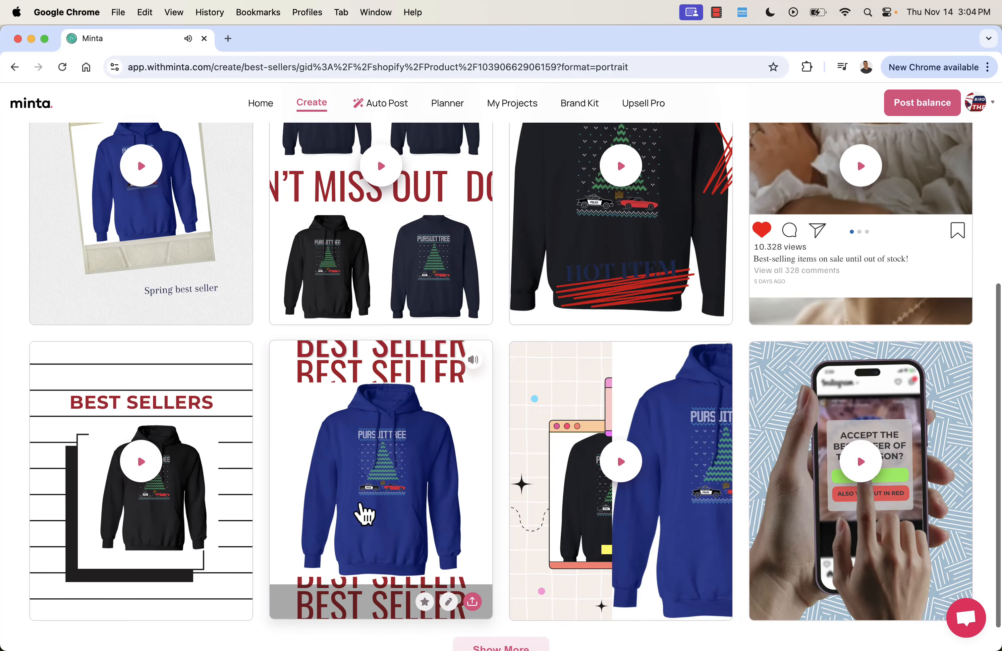
scroll(358, 426, up, 6)
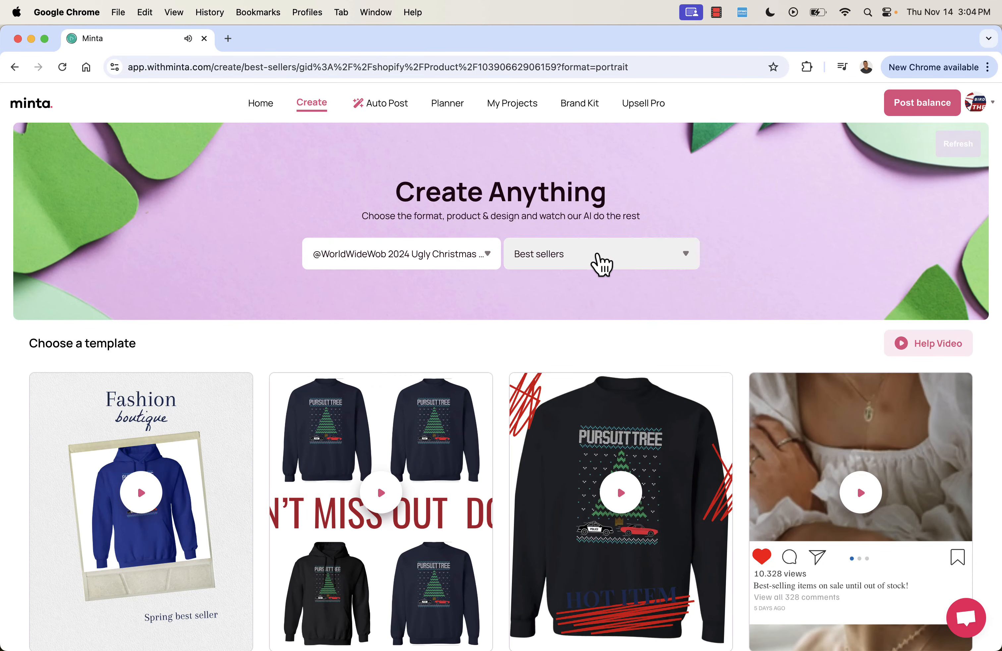